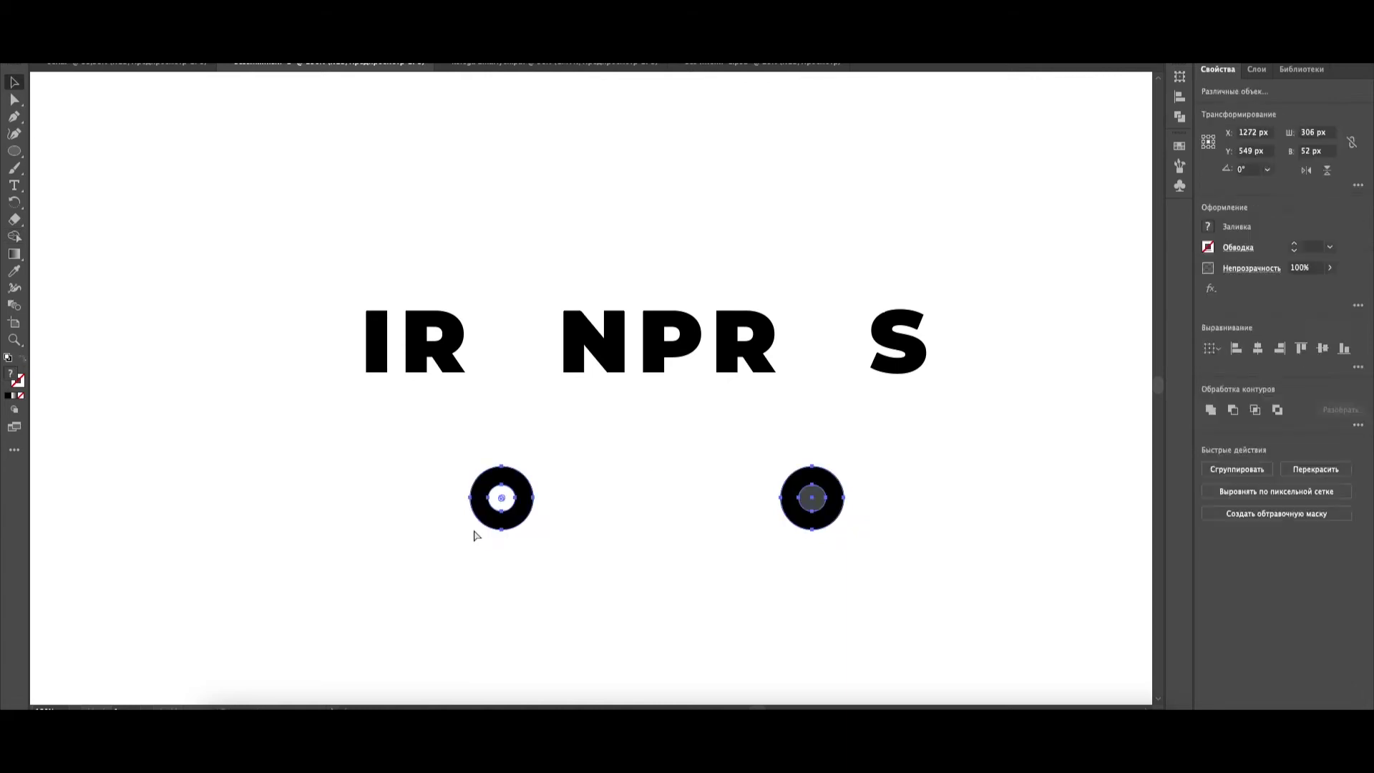
Cut the inner circles out of both black discs with the Shape Builder tool to form two rings.
drag(547, 520, 541, 514)
scroll(541, 514, down, 4)
click(979, 481)
key(Delete)
click(566, 479)
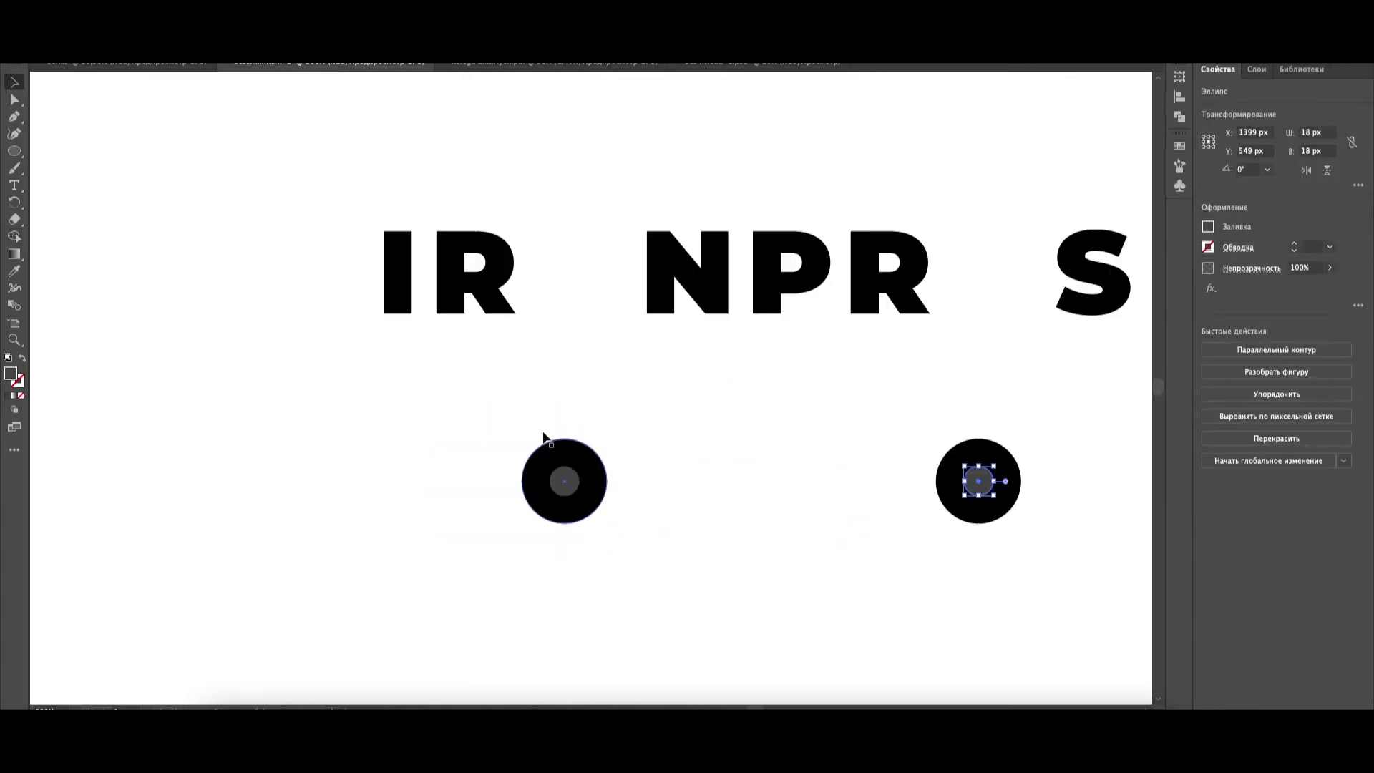
drag(494, 422, 1045, 544)
key(shift+m)
alt+click(565, 481)
alt+click(978, 481)
key(v)
click(701, 472)
Move the two rings into the gaps of the wordmark as the O letters of IRONPROS.
drag(608, 280, 607, 280)
drag(1005, 487, 1020, 283)
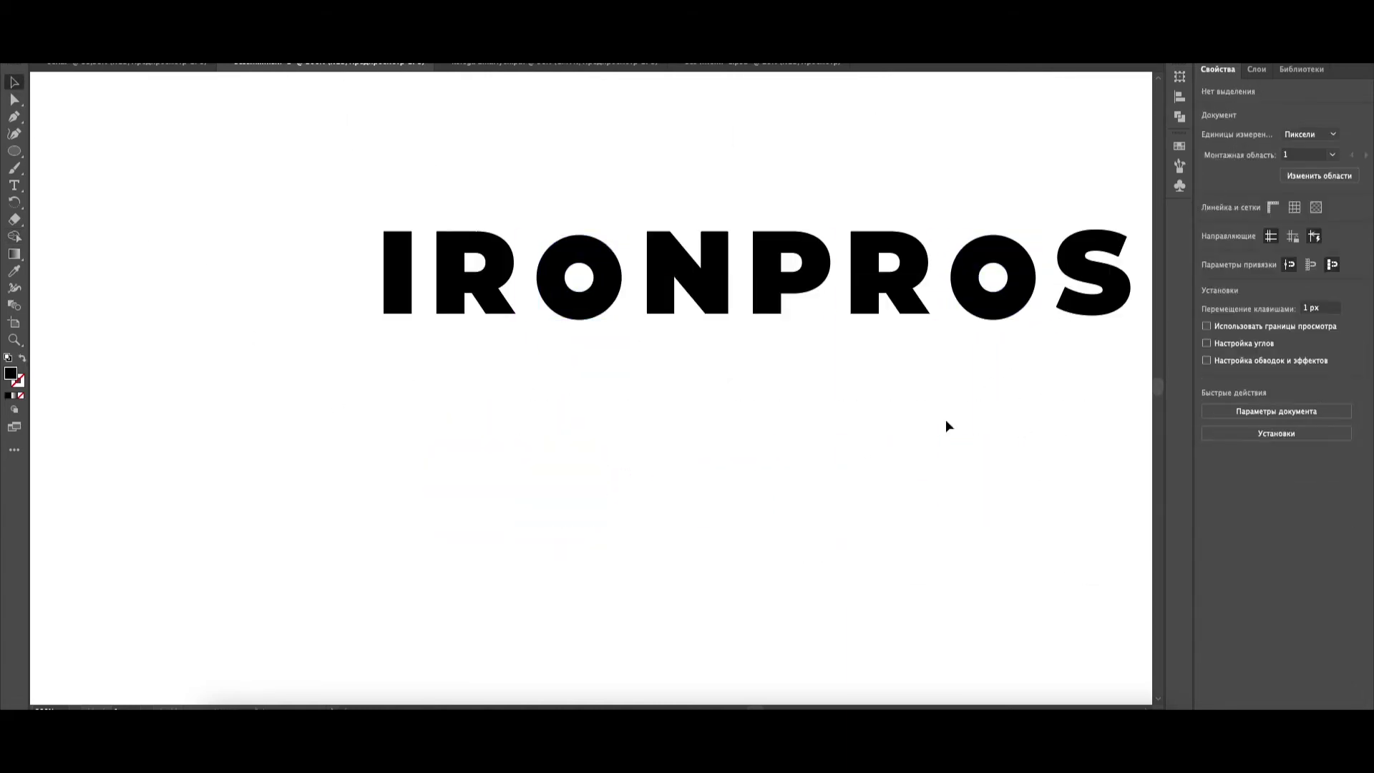
click(1015, 396)
scroll(598, 247, up, 5)
drag(601, 274, 601, 269)
click(660, 537)
Draw a black square above a wider black rectangle as construction shapes below the wordmark.
scroll(657, 533, down, 5)
drag(286, 362, 288, 343)
click(361, 438)
drag(361, 438, 236, 430)
drag(14, 151, 61, 153)
mouse_move(297, 479)
mouse_down()
mouse_move(319, 485)
mouse_move(325, 515)
mouse_up()
click(263, 535)
scroll(305, 518, up, 5)
click(458, 494)
Build a gold-filled trapezoid on top of the black rectangle, with its base matching the rectangle's width.
click(14, 151)
double_click(10, 375)
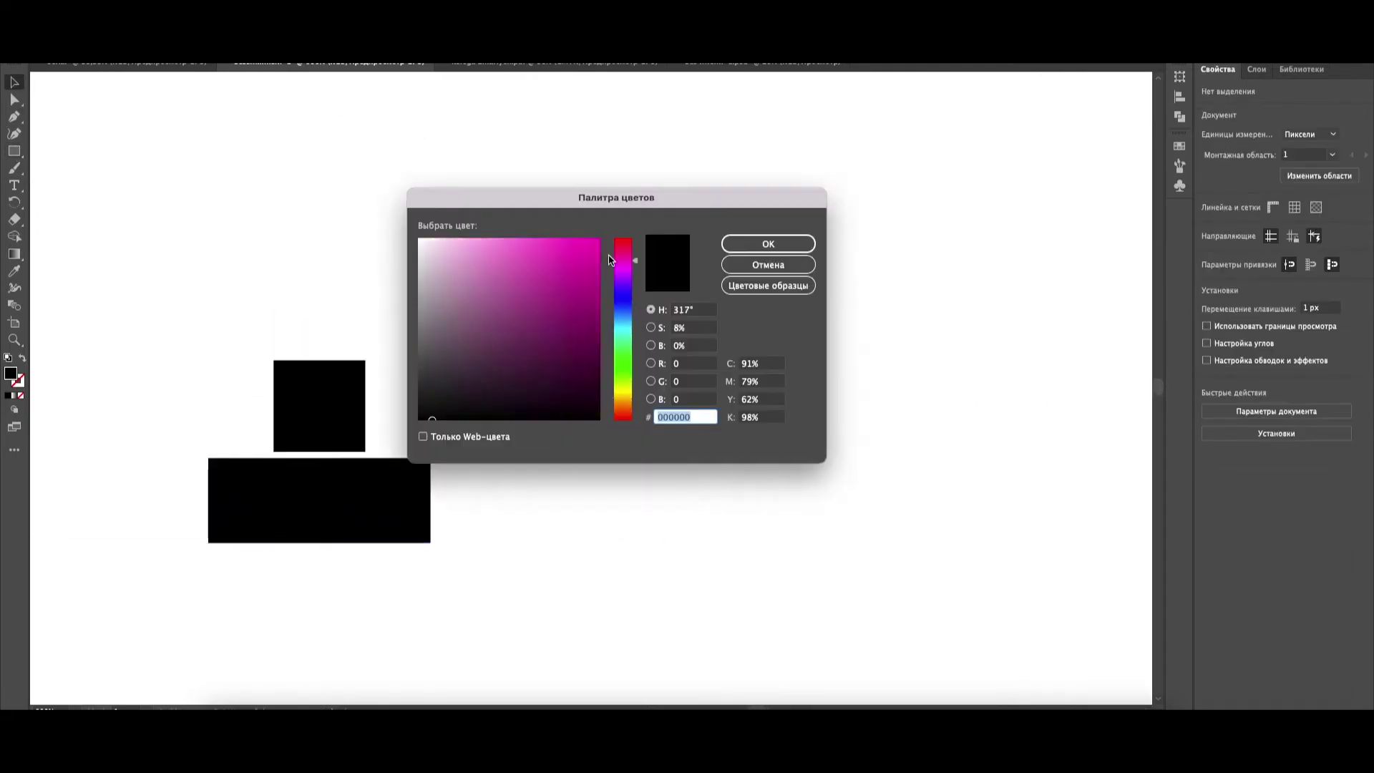
key(Escape)
mouse_move(273, 359)
mouse_down()
mouse_move(366, 458)
mouse_move(430, 458)
mouse_up()
drag(274, 458, 208, 458)
scroll(319, 466, down, 3)
key(v)
drag(315, 457, 454, 490)
drag(454, 490, 491, 555)
drag(491, 555, 619, 524)
Place a copy of the gold trapezoid, sized about 16 by 7 px, on the top edge of the first O as a gear tooth.
scroll(413, 469, down, 3)
drag(333, 196, 484, 313)
click(522, 372)
scroll(429, 401, up, 6)
drag(372, 662, 311, 166)
click(390, 159)
scroll(355, 186, down, 1)
scroll(327, 176, up, 3)
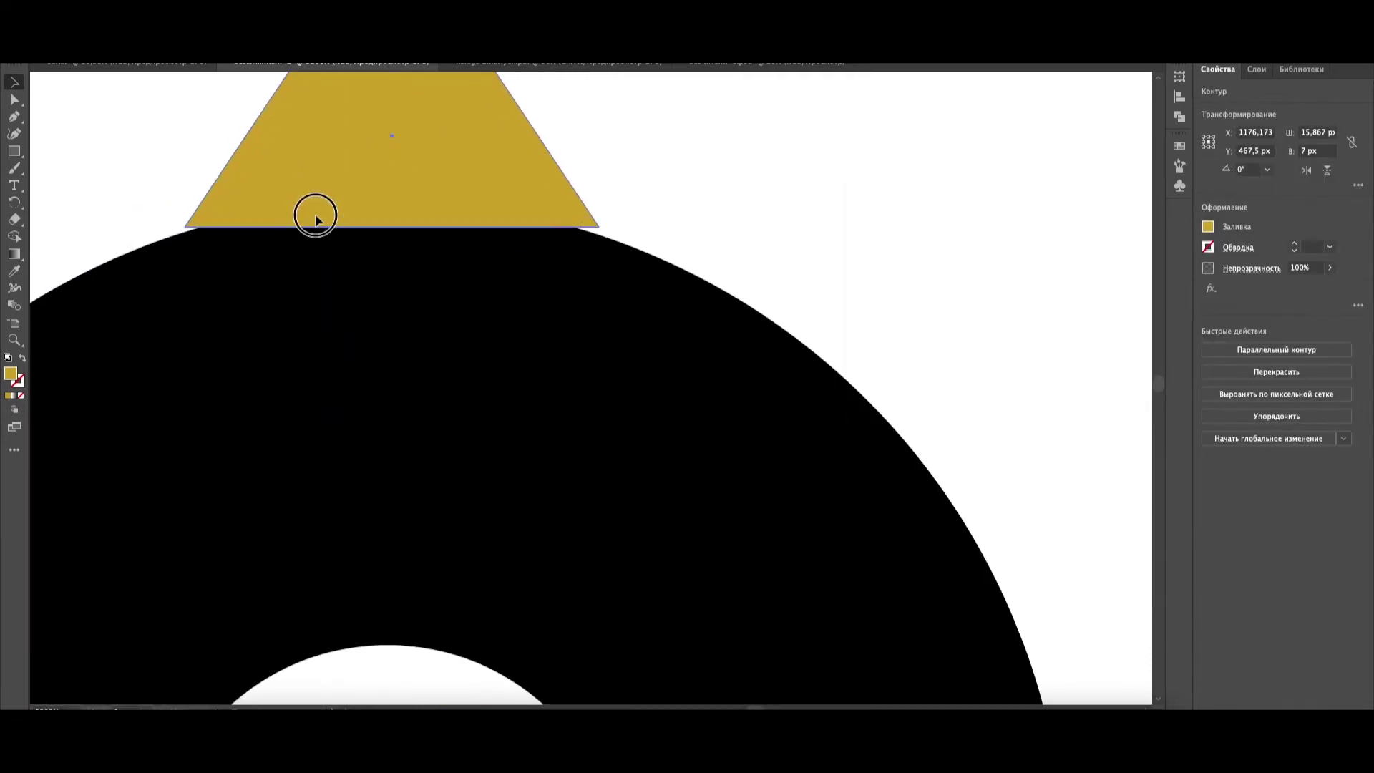
Add a flipped tooth copy at the bottom of the first O and rotate another copy to 270° for its right side.
scroll(315, 206, down, 3)
scroll(538, 383, down, 1)
drag(668, 616, 696, 558)
click(672, 558)
scroll(552, 579, left, 1)
drag(752, 550, 756, 545)
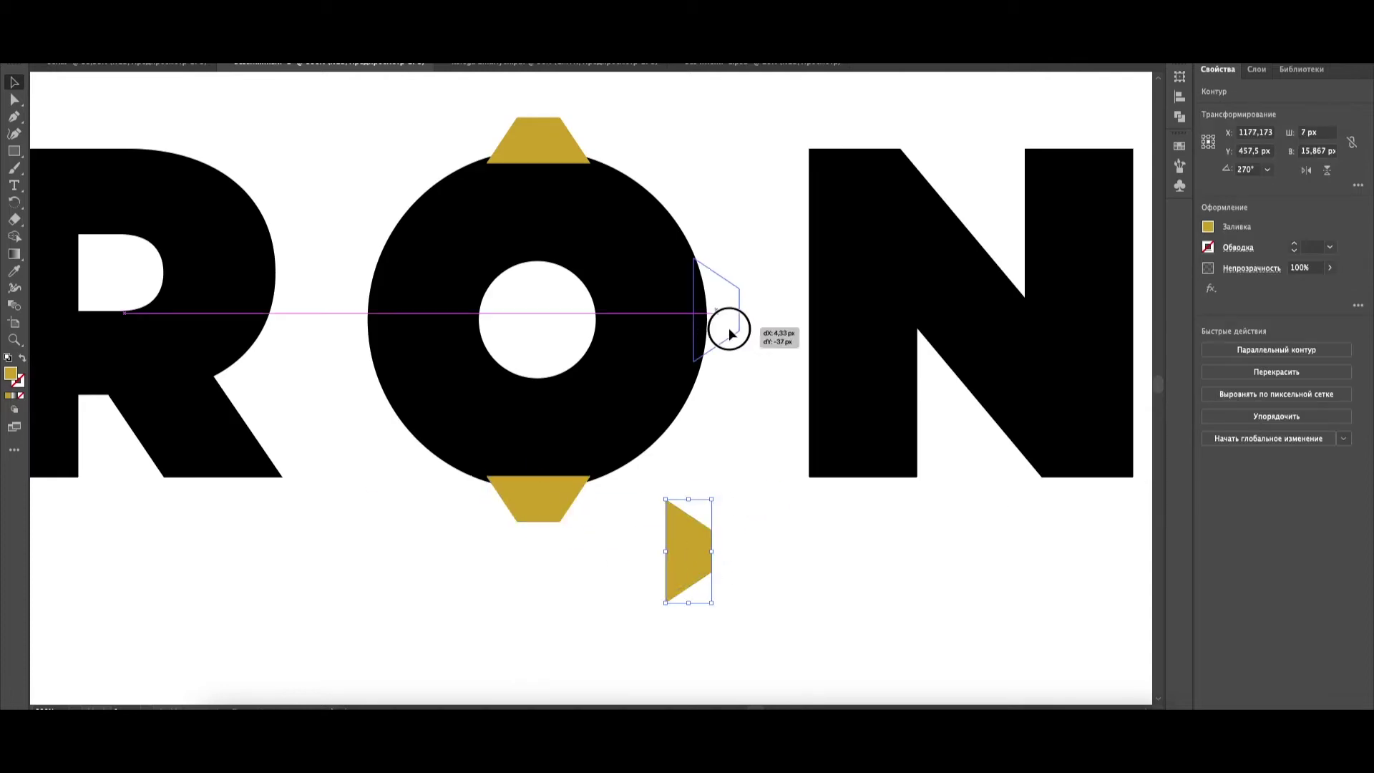
Copy the right-hand tooth to the left side of the first O and mirror it to point outward.
drag(723, 350, 357, 302)
right_click(380, 309)
mouse_move(86, 614)
click(277, 613)
key(Return)
click(362, 481)
Rotate a copy of the four teeth onto the first O's diagonals to complete a black gear, and duplicate the gear over the second O.
click(345, 321)
shift+click(550, 148)
shift+click(713, 314)
shift+click(542, 483)
drag(542, 481, 544, 486)
drag(749, 331, 740, 427)
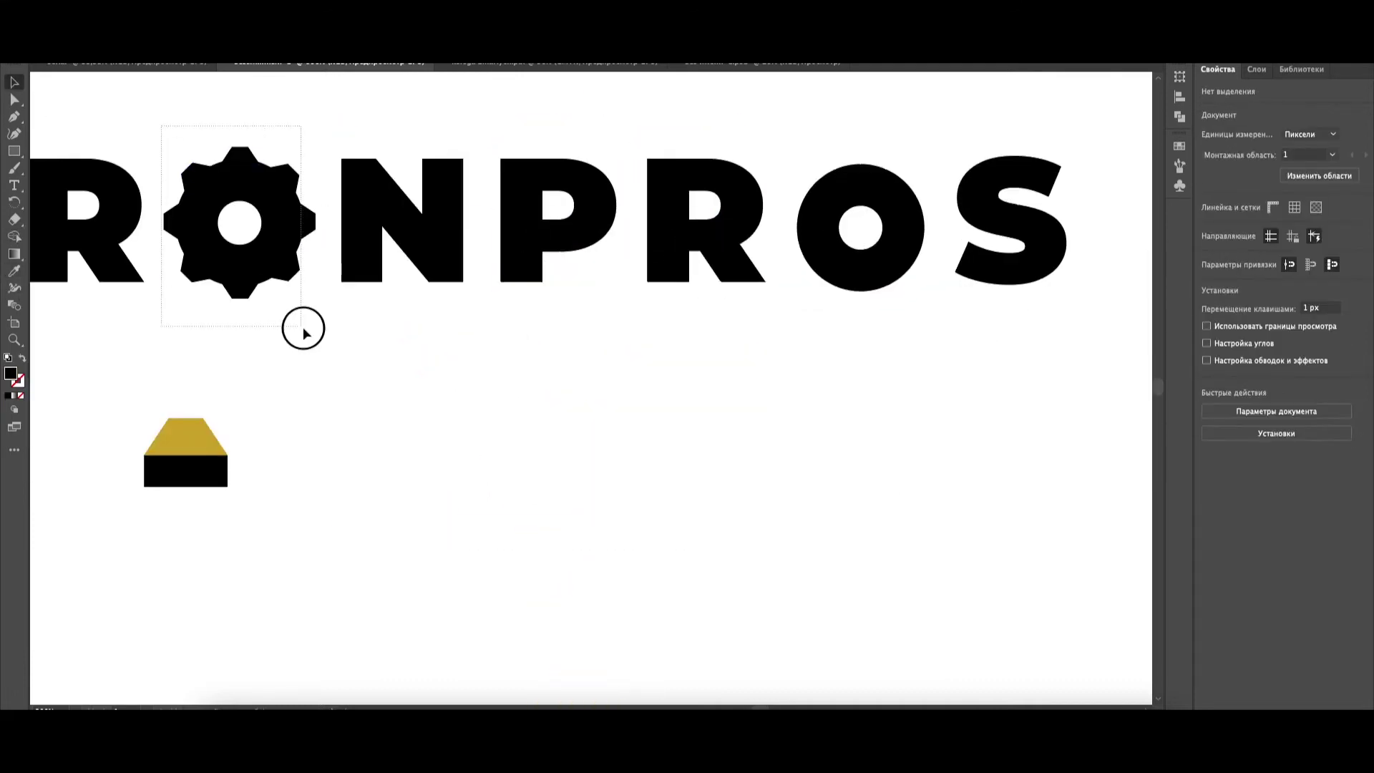
drag(279, 194, 908, 184)
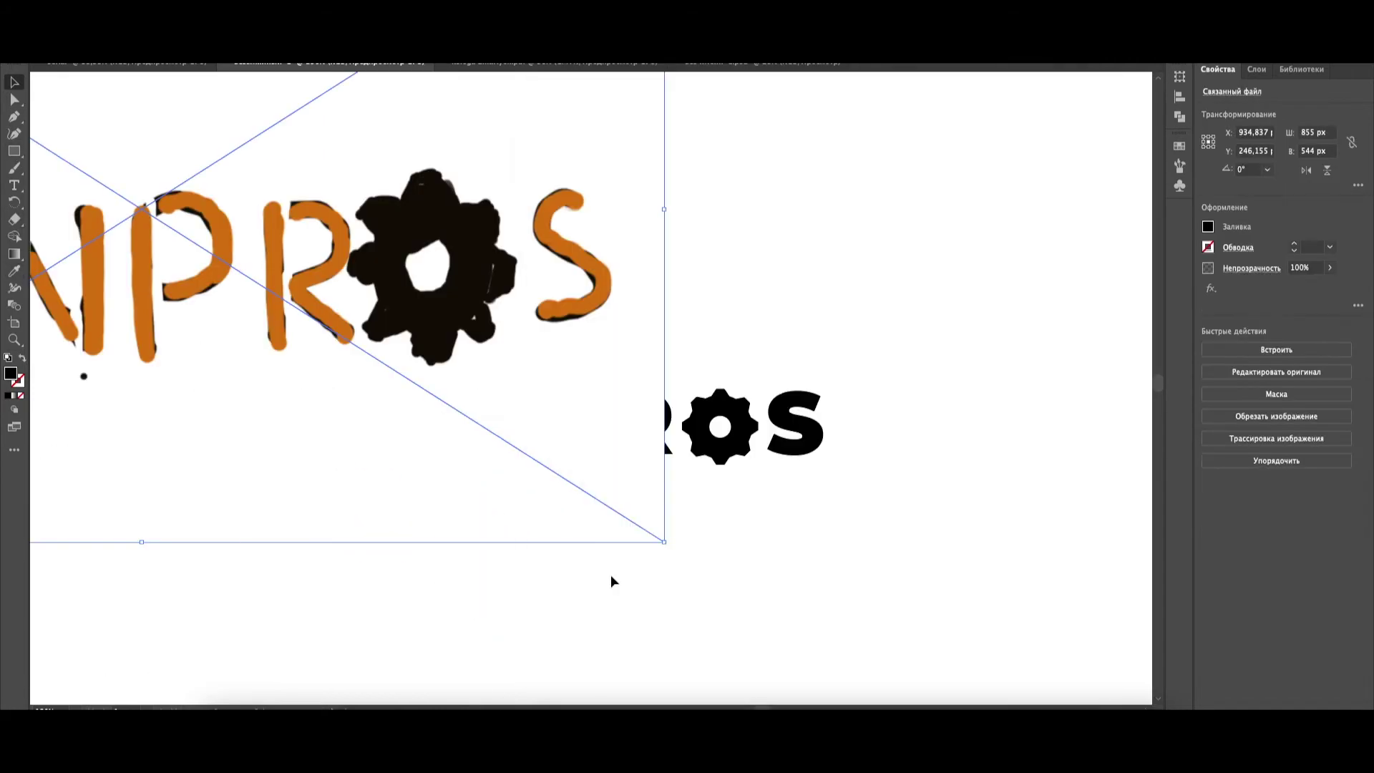
Shrink the reference sketch and position the wordmark below it, with the letter I raised slightly above the other letters.
mouse_move(666, 545)
mouse_down()
mouse_move(454, 344)
mouse_move(699, 251)
mouse_move(893, 360)
mouse_move(773, 282)
mouse_move(853, 371)
mouse_move(788, 355)
mouse_up()
click(890, 358)
click(800, 367)
drag(901, 456, 903, 458)
drag(624, 423, 624, 483)
click(627, 577)
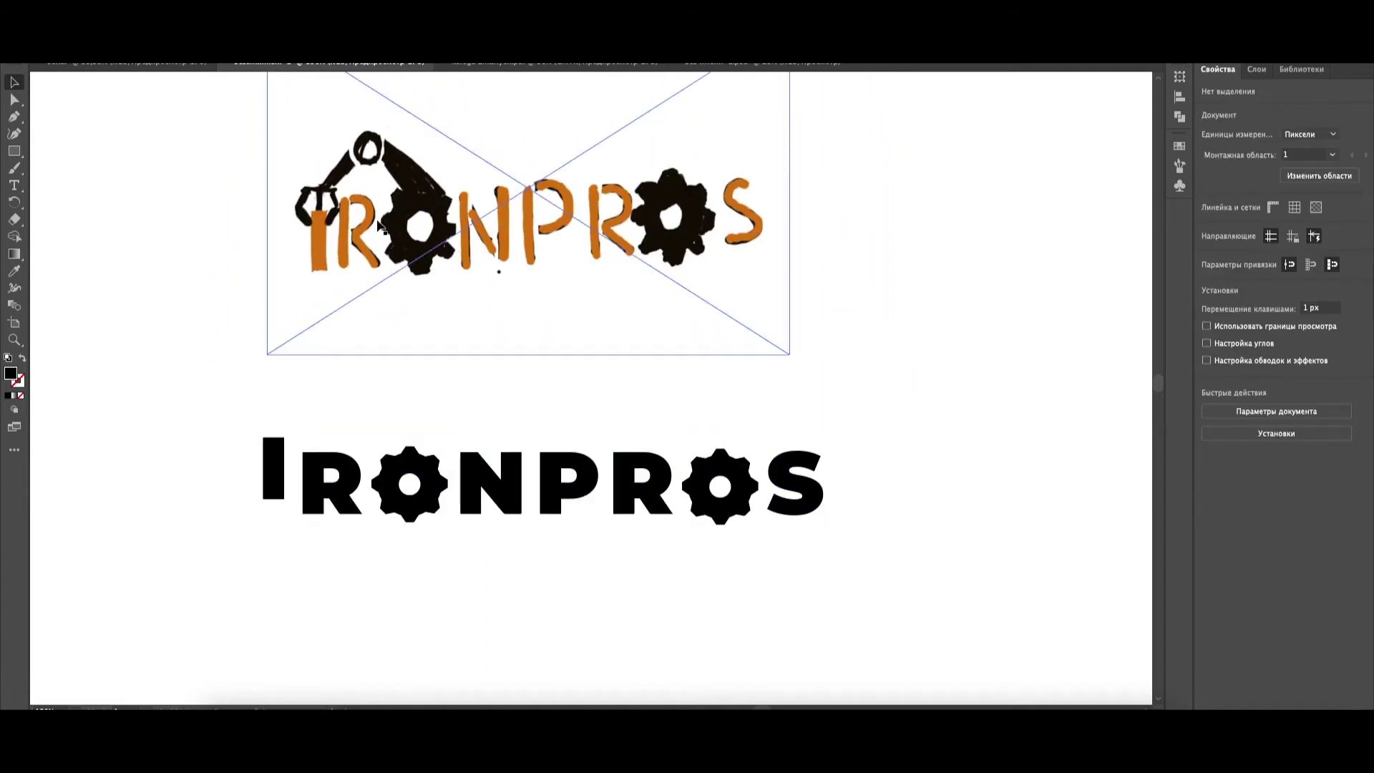
Draw a black circle left of the wordmark, size it to 30 px, and center a smaller circle inside it.
drag(14, 151, 107, 184)
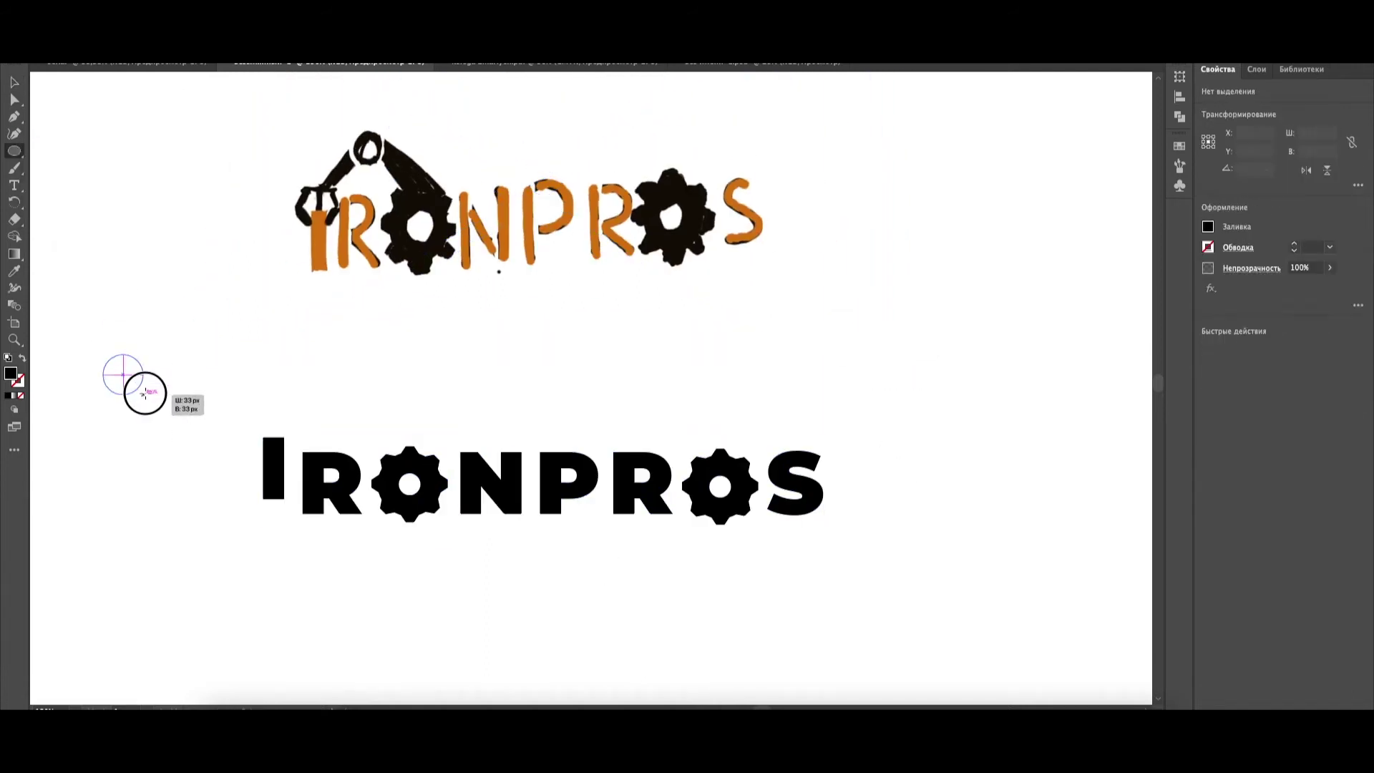
drag(152, 394, 144, 396)
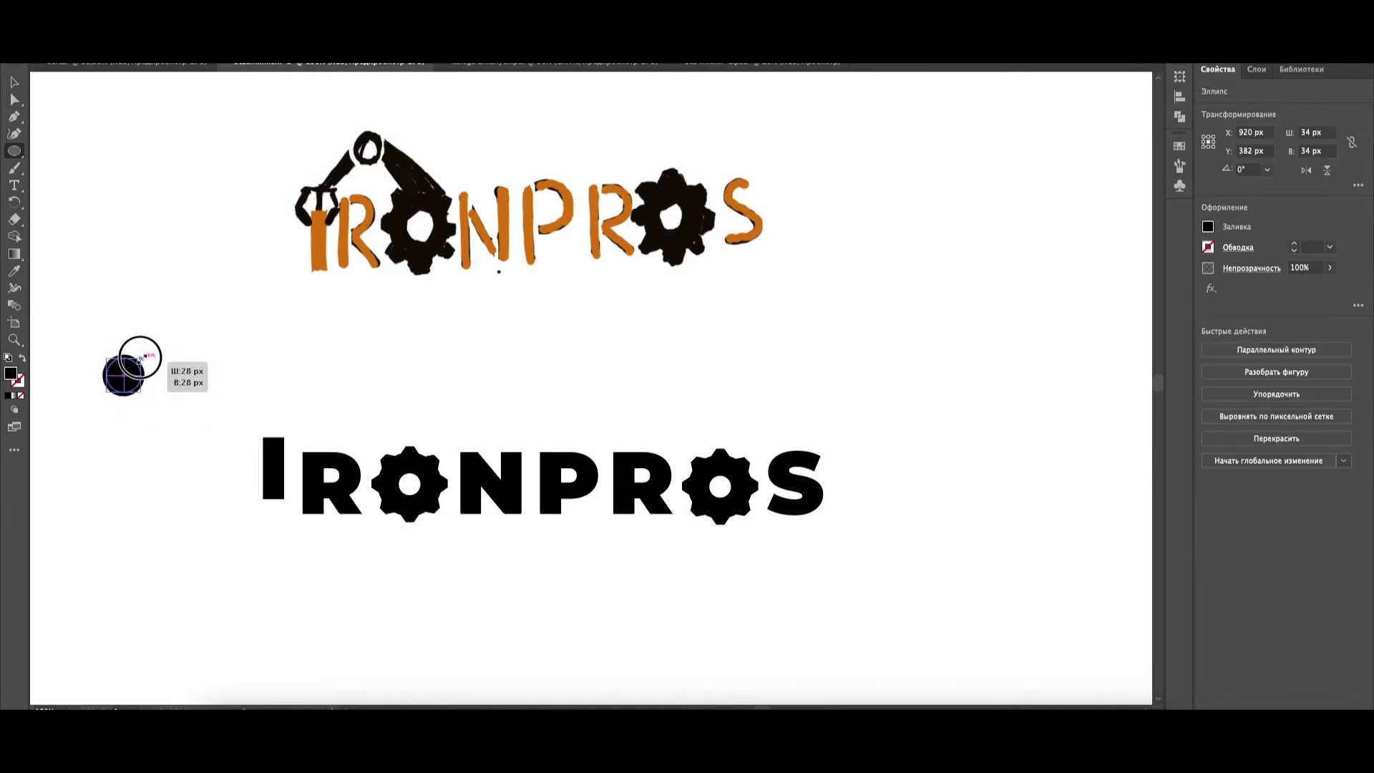
scroll(123, 379, up, 5)
drag(401, 381, 401, 381)
drag(514, 424, 605, 516)
drag(498, 389, 210, 388)
scroll(261, 386, down, 4)
drag(155, 291, 206, 351)
Cut the small inner circle out of the 30 px circle with the Shape Builder tool.
click(1234, 410)
click(806, 388)
click(15, 237)
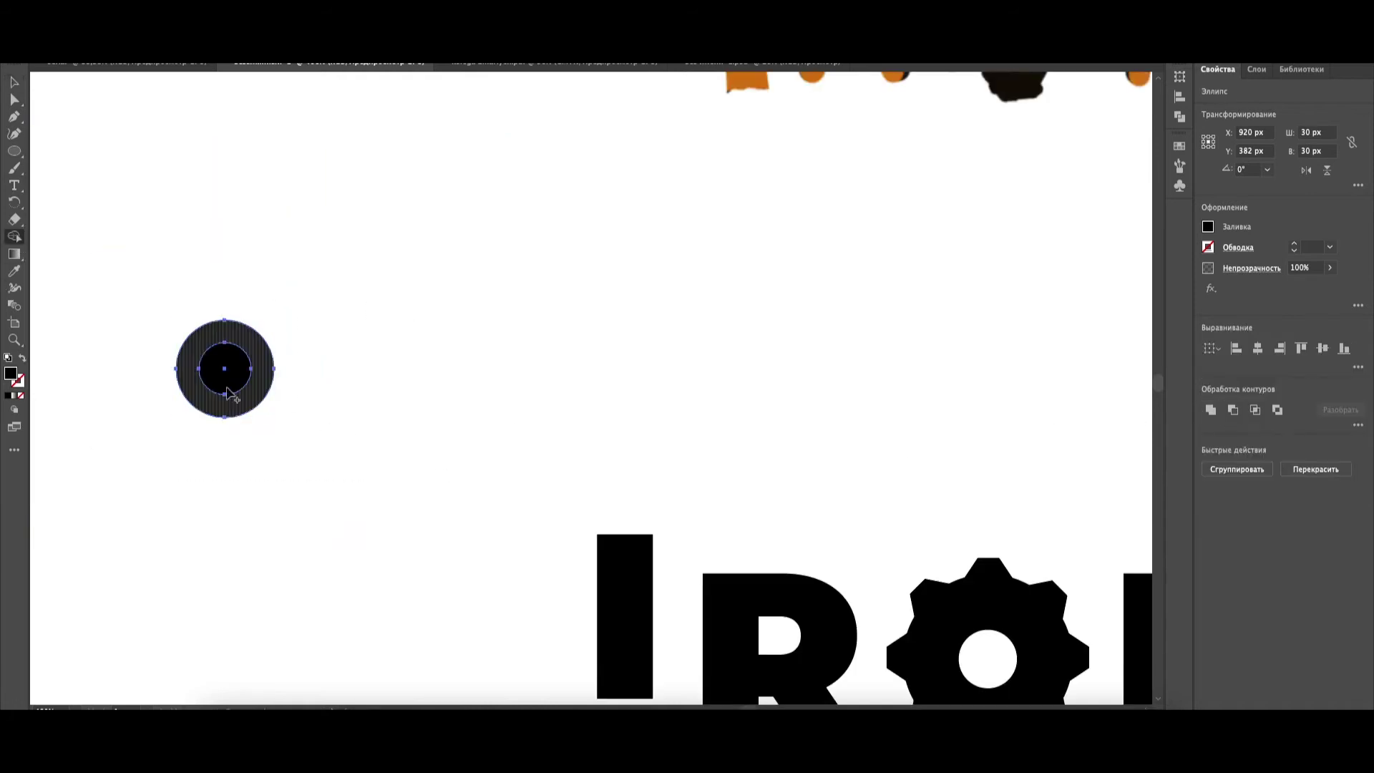
alt+click(225, 368)
key(v)
click(169, 212)
Move the small ring above the wordmark, up and to the left of the first gear, as the arm's joint.
scroll(185, 301, down, 5)
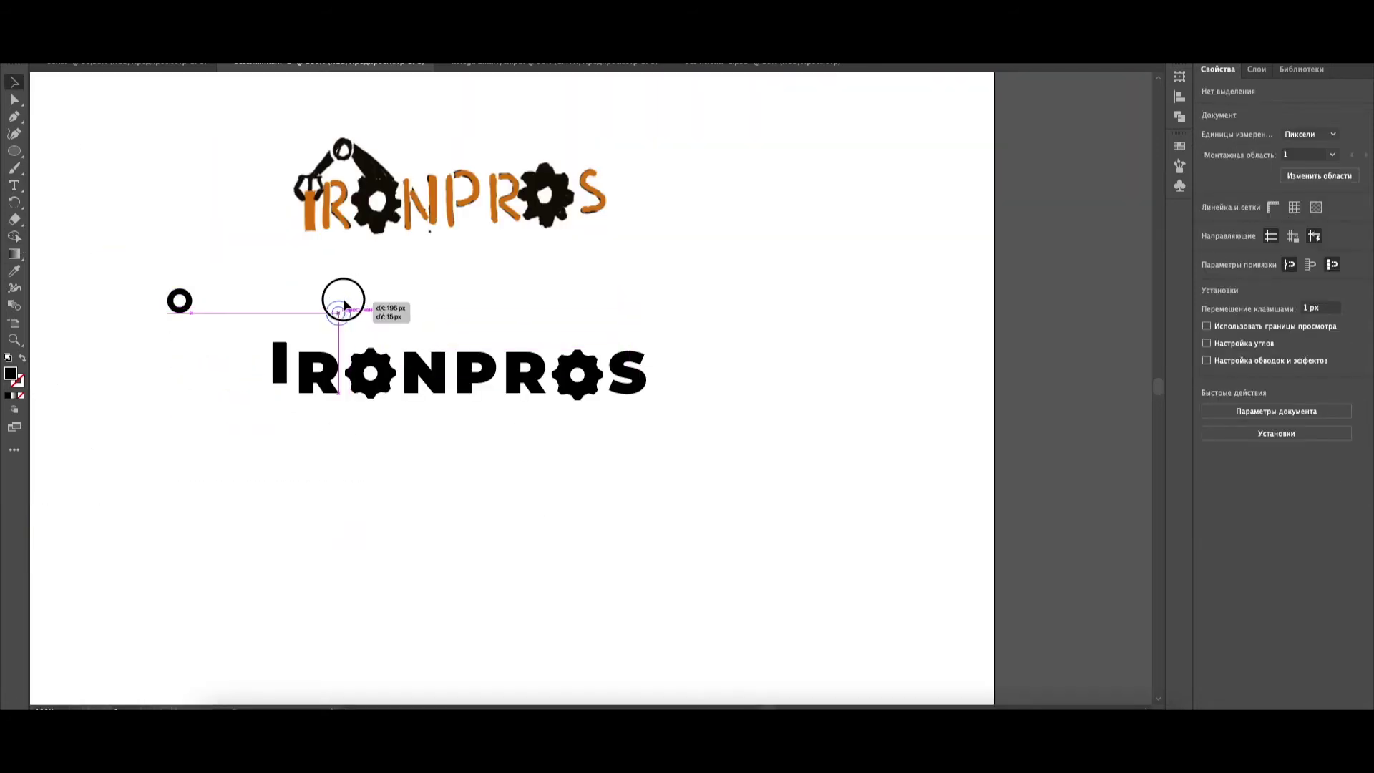
drag(344, 306, 343, 296)
scroll(340, 309, up, 2)
click(425, 343)
scroll(370, 296, down, 3)
scroll(369, 295, up, 1)
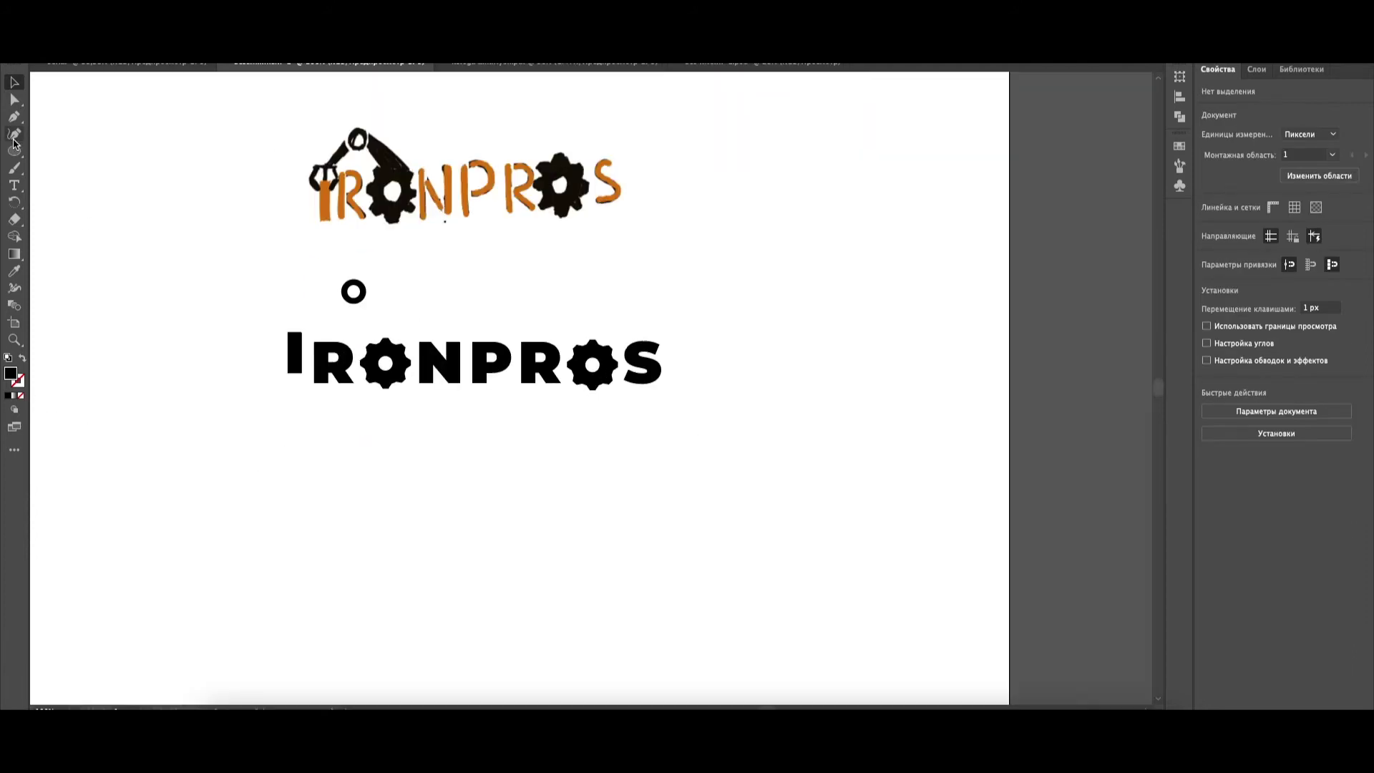
Draw a black arm segment with the Pen tool, widening from the joint ring down to the first gear.
key(p)
scroll(358, 303, up, 2)
click(356, 301)
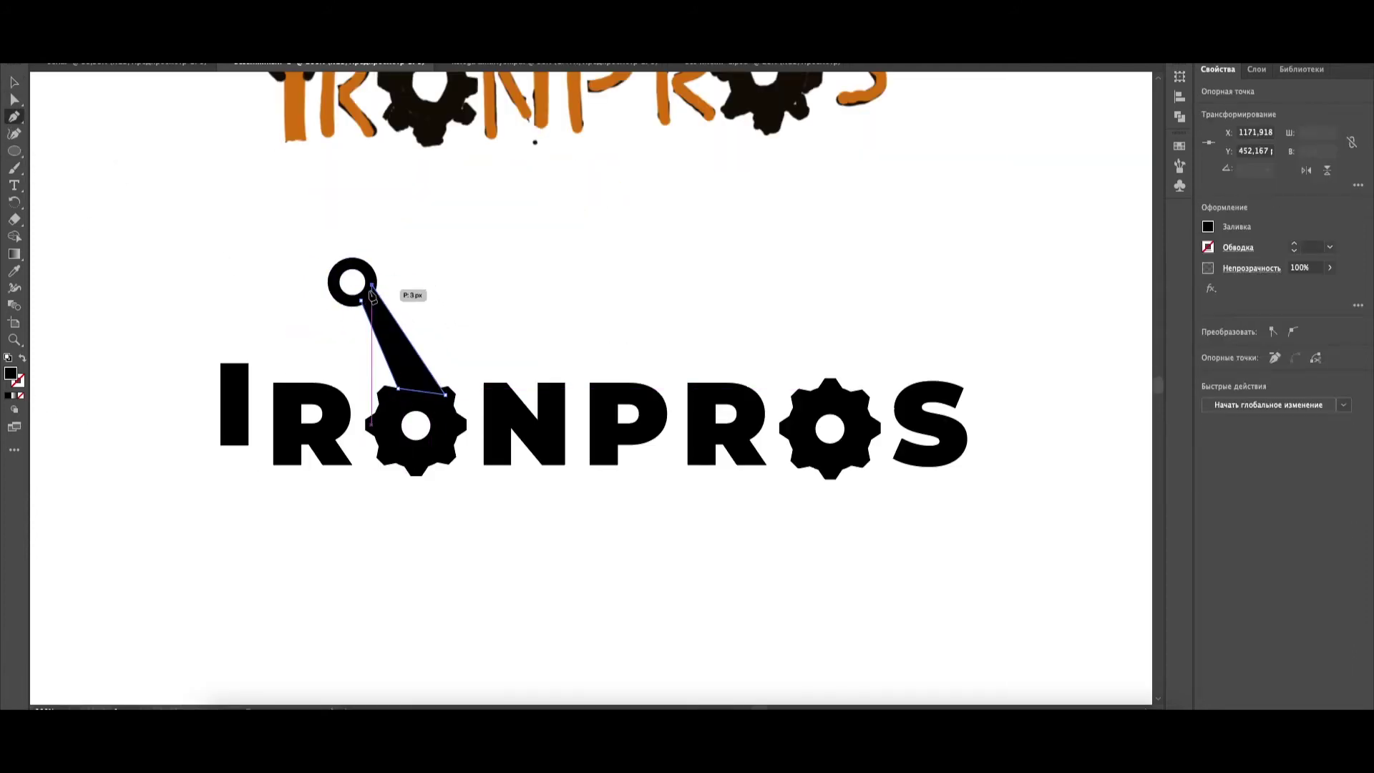
click(15, 83)
click(146, 272)
Draw a second black arm segment with the Pen tool, tapering from the joint ring to a tip above the letter I.
scroll(147, 272, up, 1)
scroll(148, 267, down, 3)
scroll(151, 268, up, 2)
scroll(242, 432, up, 1)
key(p)
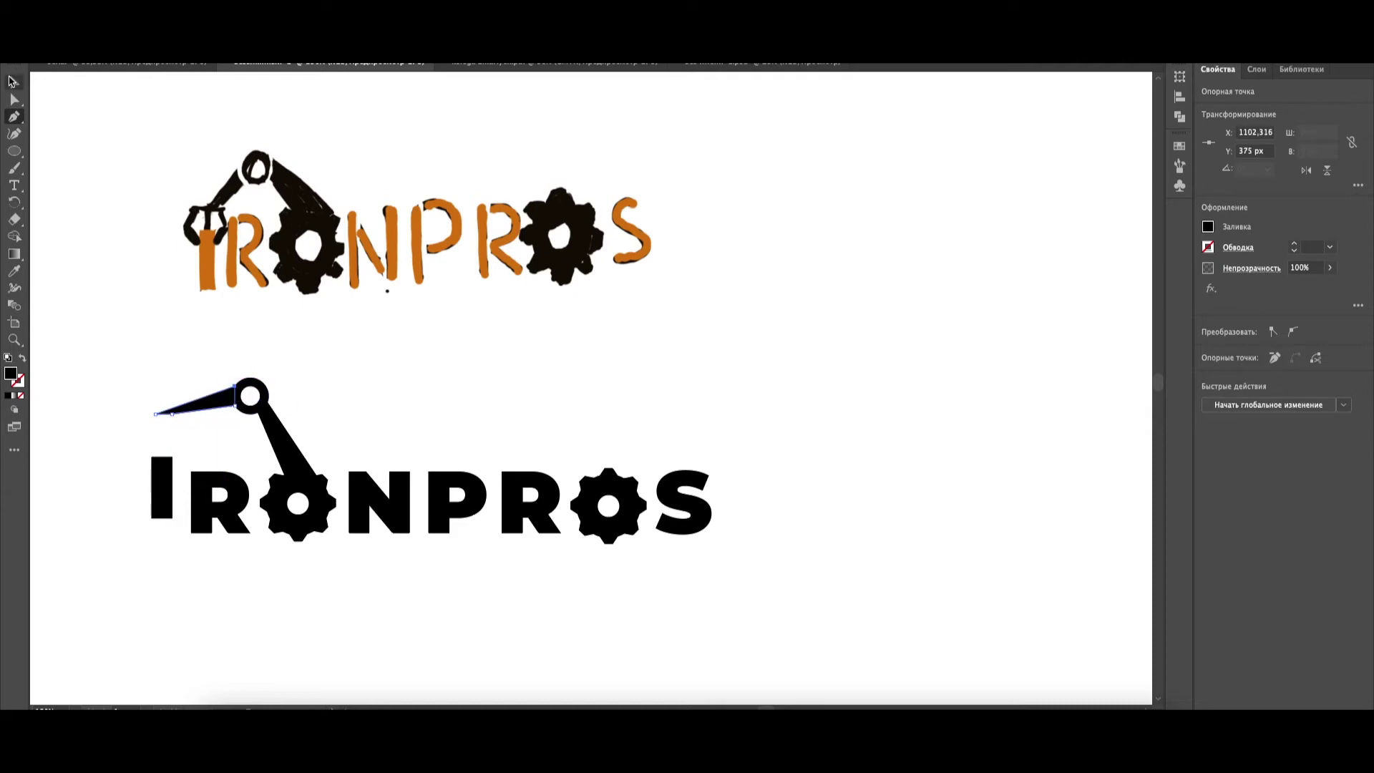
click(12, 81)
click(111, 389)
scroll(111, 389, up, 2)
scroll(244, 326, down, 1)
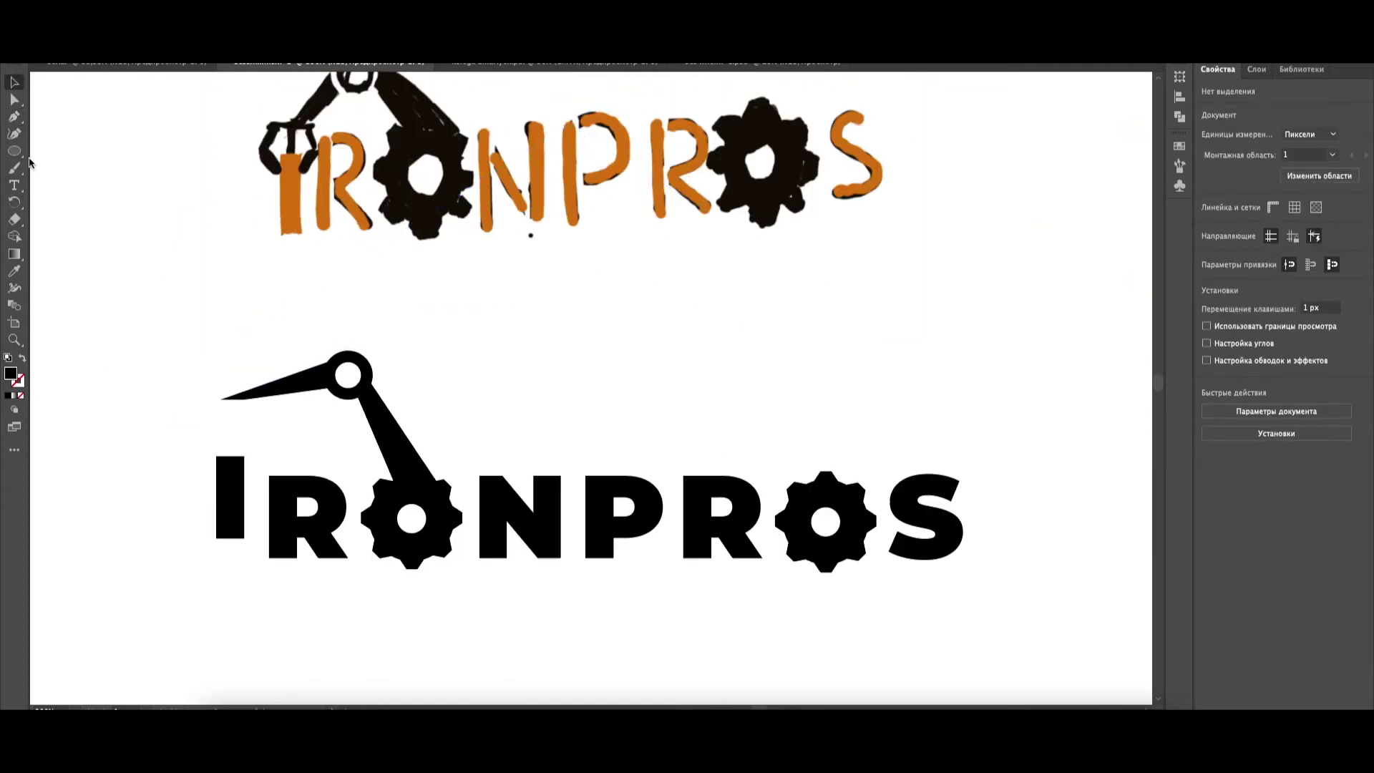
Draw a 28 by 3 px bar under the arm's tip and add copies sloping down at 45° from both of its ends.
drag(14, 151, 72, 146)
scroll(201, 427, up, 2)
mouse_move(214, 376)
mouse_down()
mouse_move(306, 385)
mouse_move(152, 271)
mouse_up()
click(143, 195)
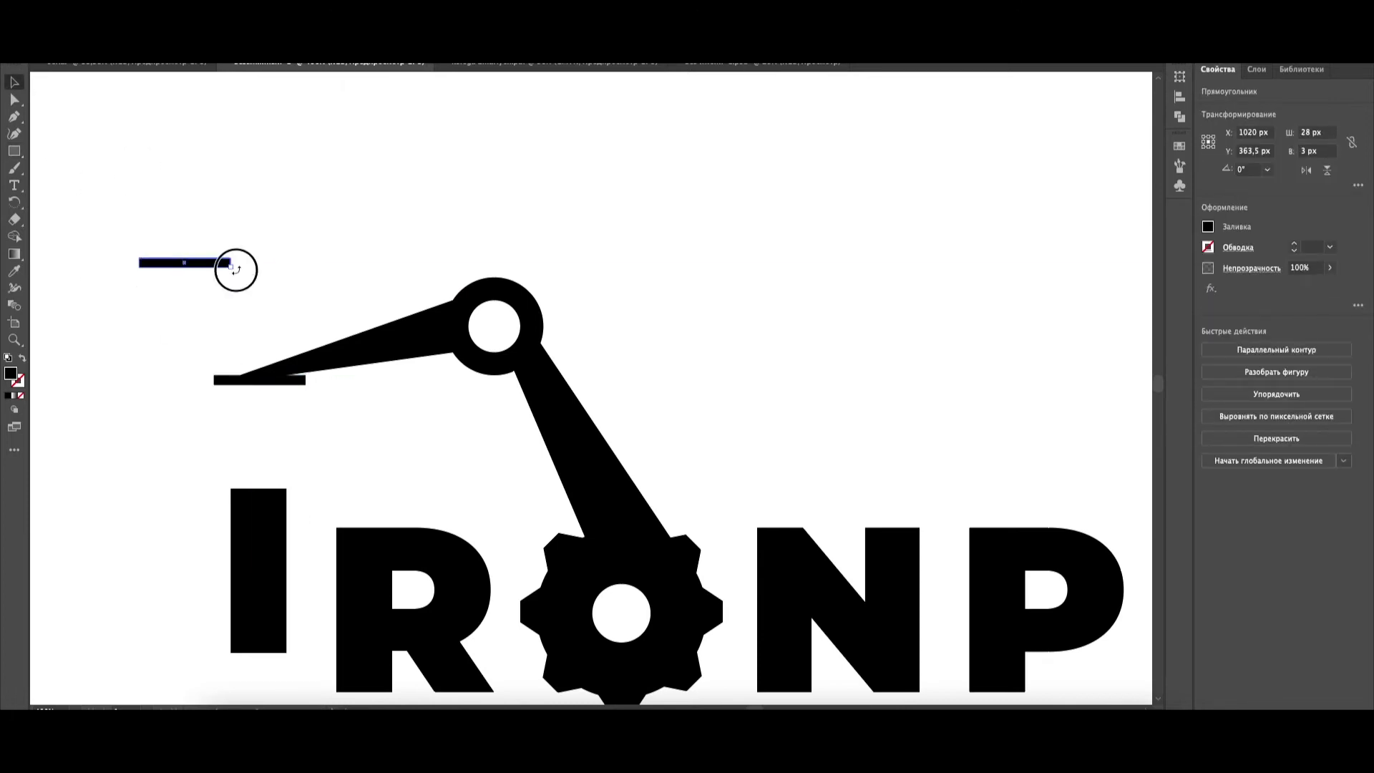
click(176, 428)
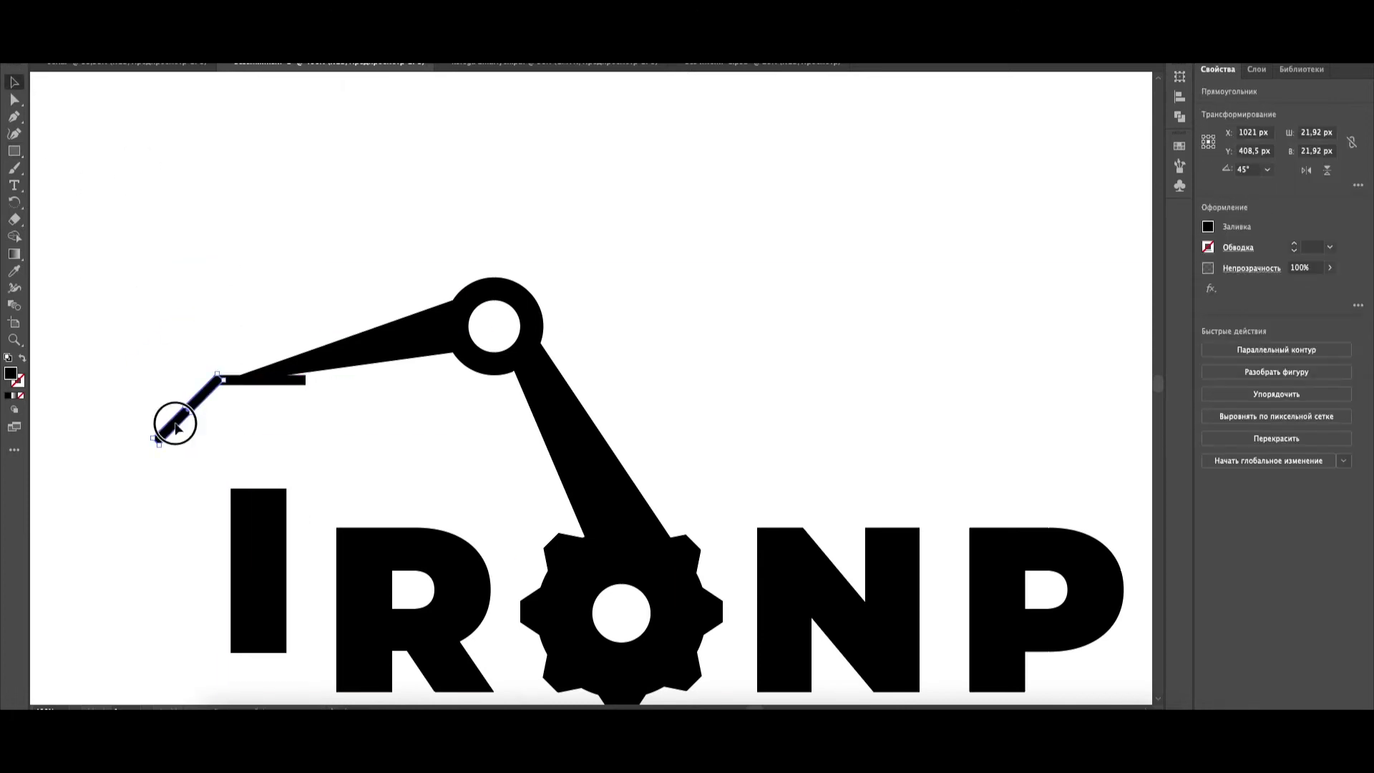
click(378, 452)
scroll(376, 453, down, 3)
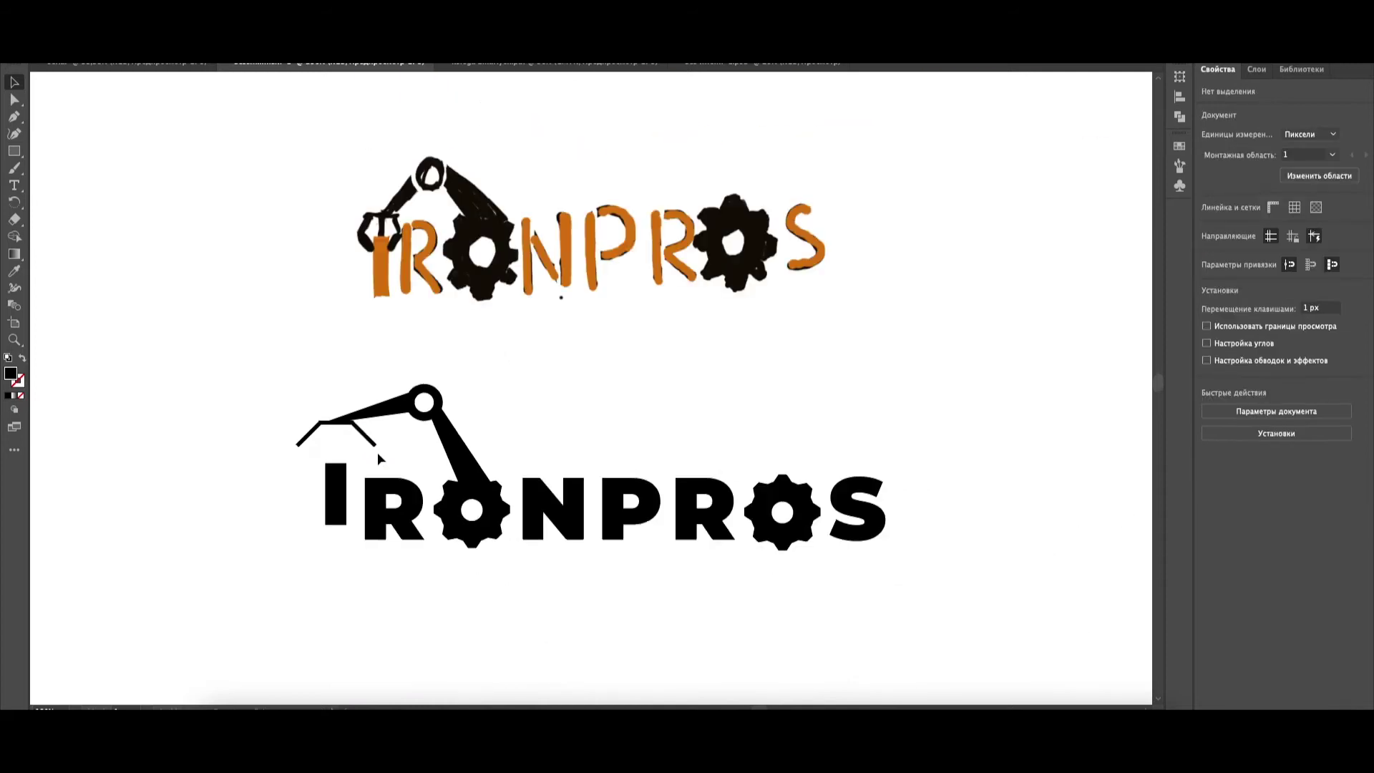
Move the tapered forearm and the claw down about 8 px, closer to the letter I.
scroll(377, 452, up, 2)
drag(231, 343, 362, 441)
click(467, 453)
scroll(416, 466, up, 2)
scroll(345, 434, down, 2)
Add inward-angled lower segments to both claw fingers using copies of the 45° bars, closing toward the letter I.
click(147, 420)
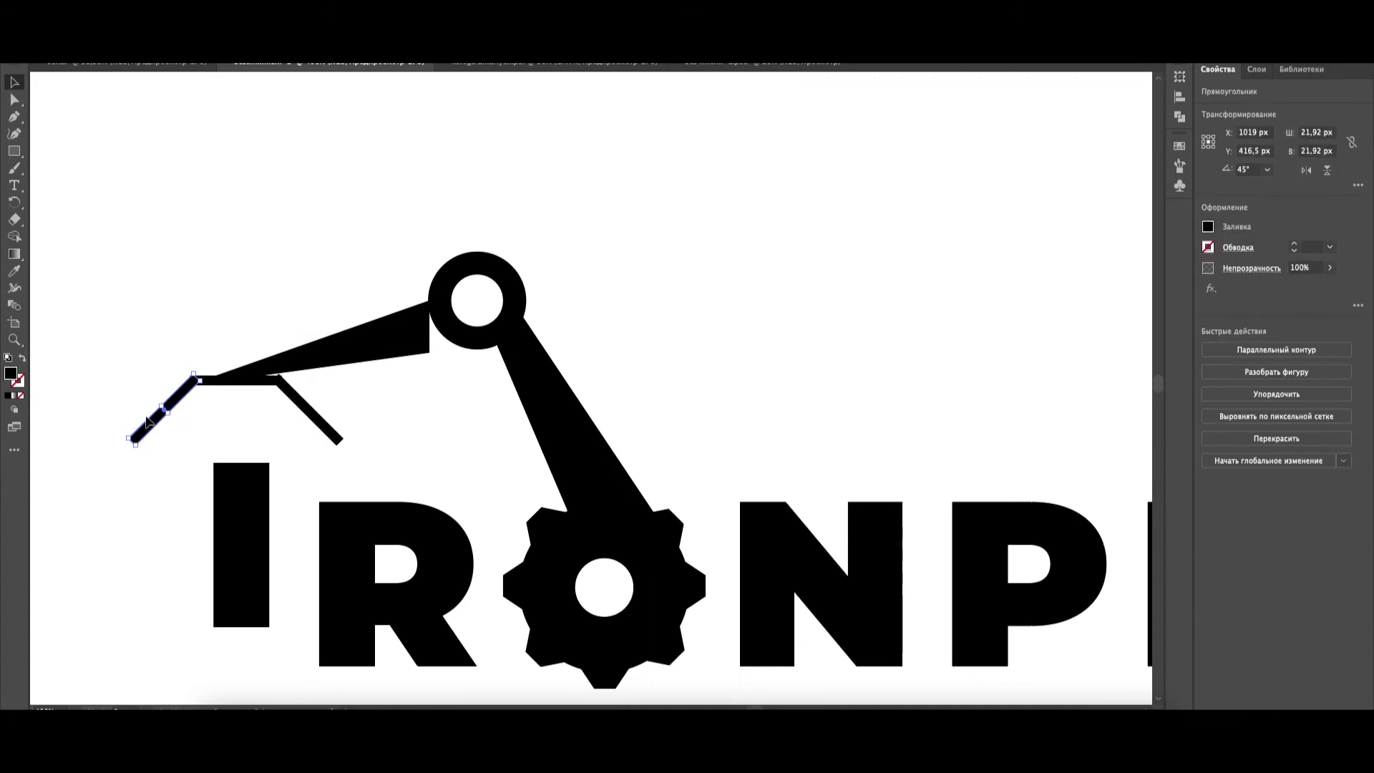
drag(186, 488, 187, 488)
click(358, 454)
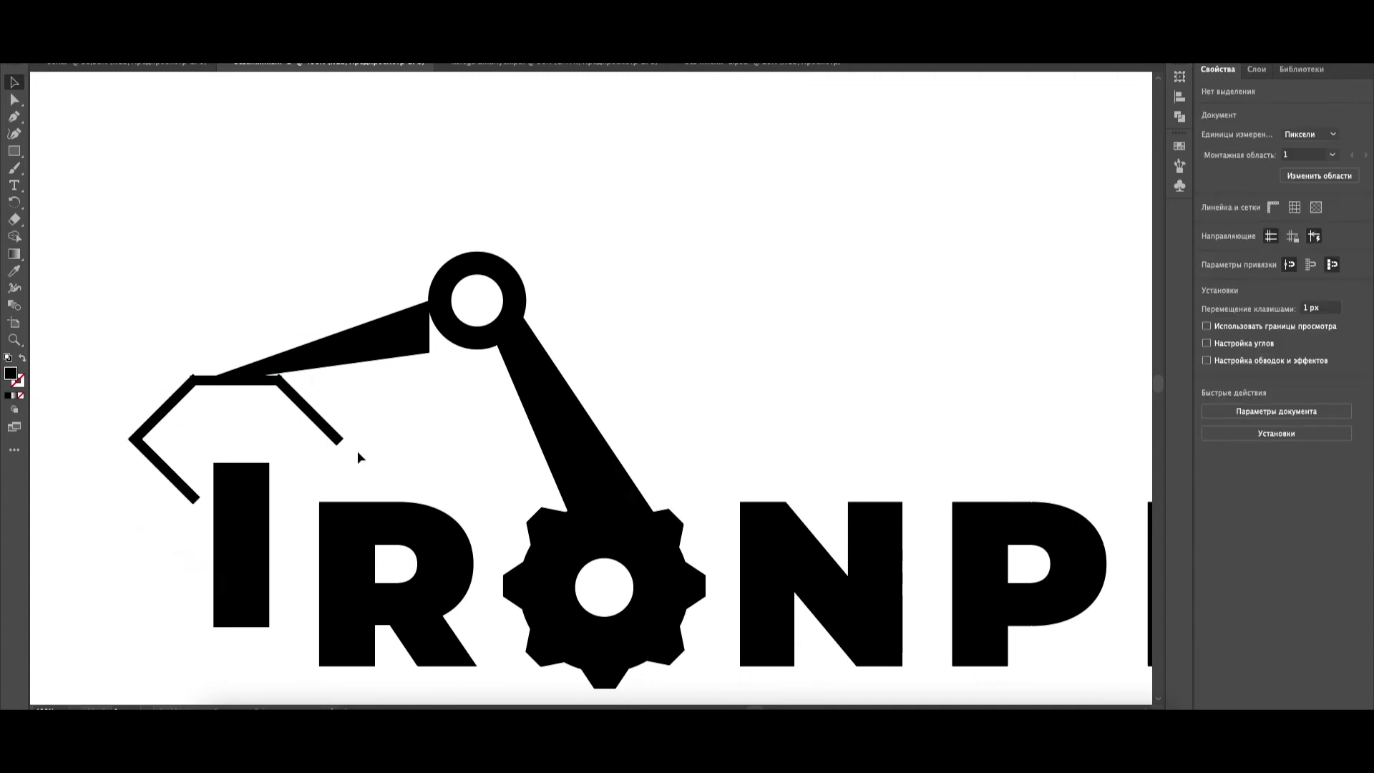
scroll(340, 452, down, 4)
scroll(315, 445, up, 4)
drag(397, 444, 150, 545)
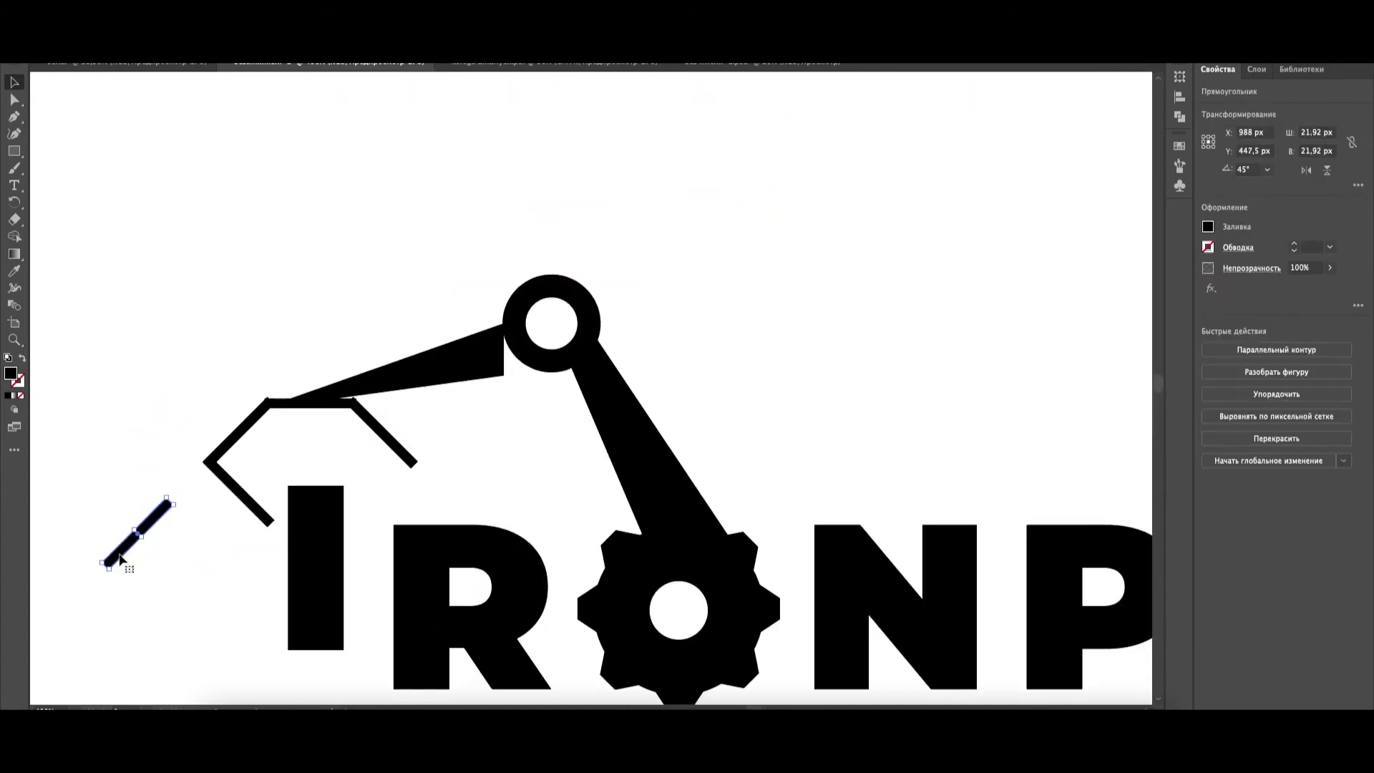
click(476, 470)
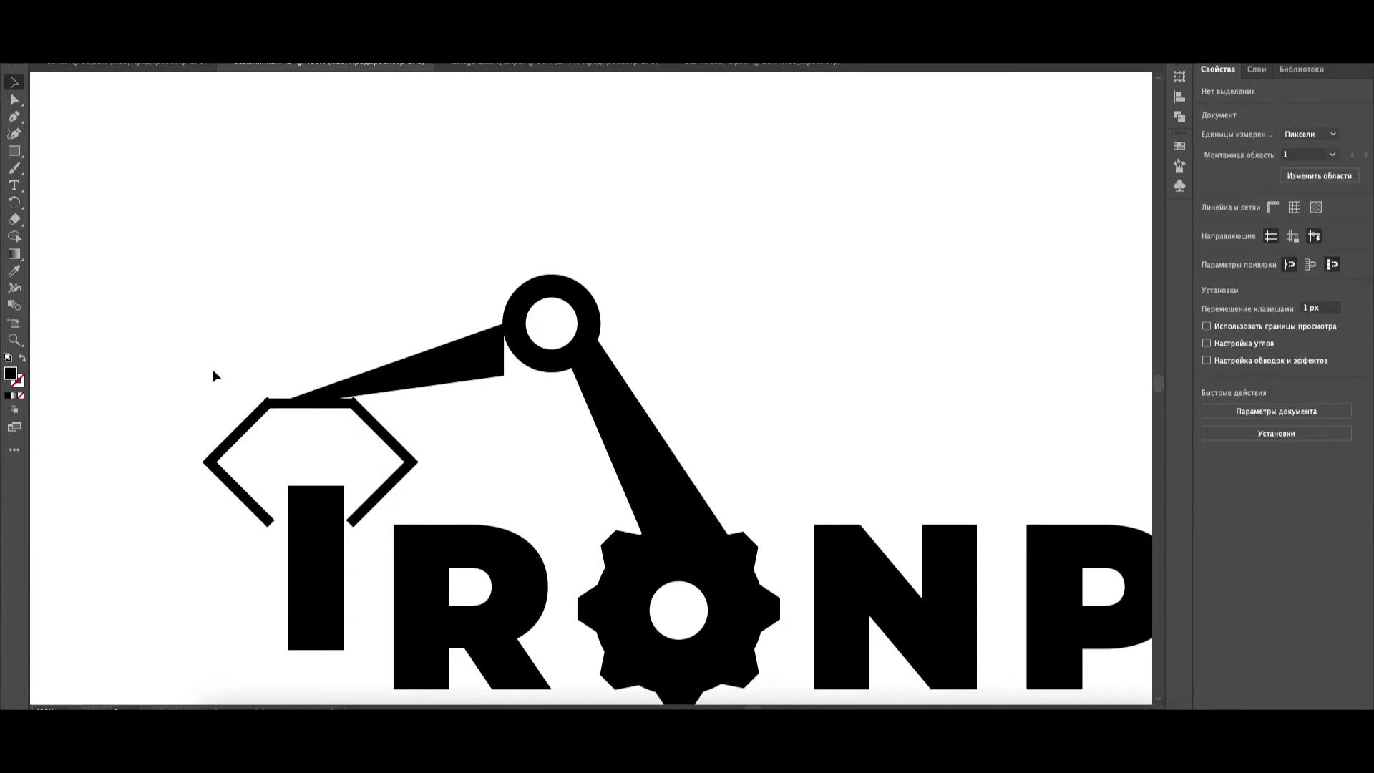
Rotate a copy of a claw bar to vertical and place it between the claw's crossbar and the letter I.
scroll(242, 384, down, 2)
drag(228, 418, 186, 417)
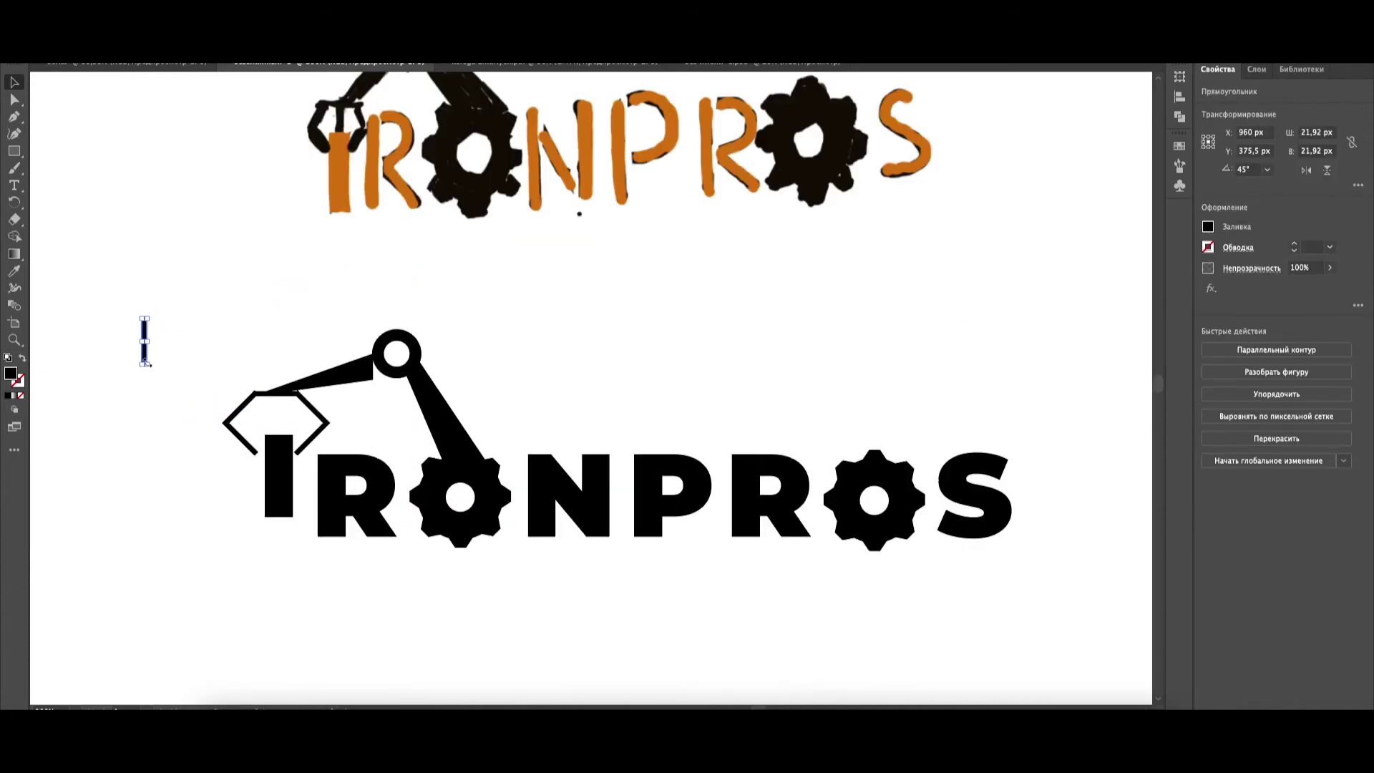
scroll(131, 478, down, 3)
scroll(199, 440, up, 5)
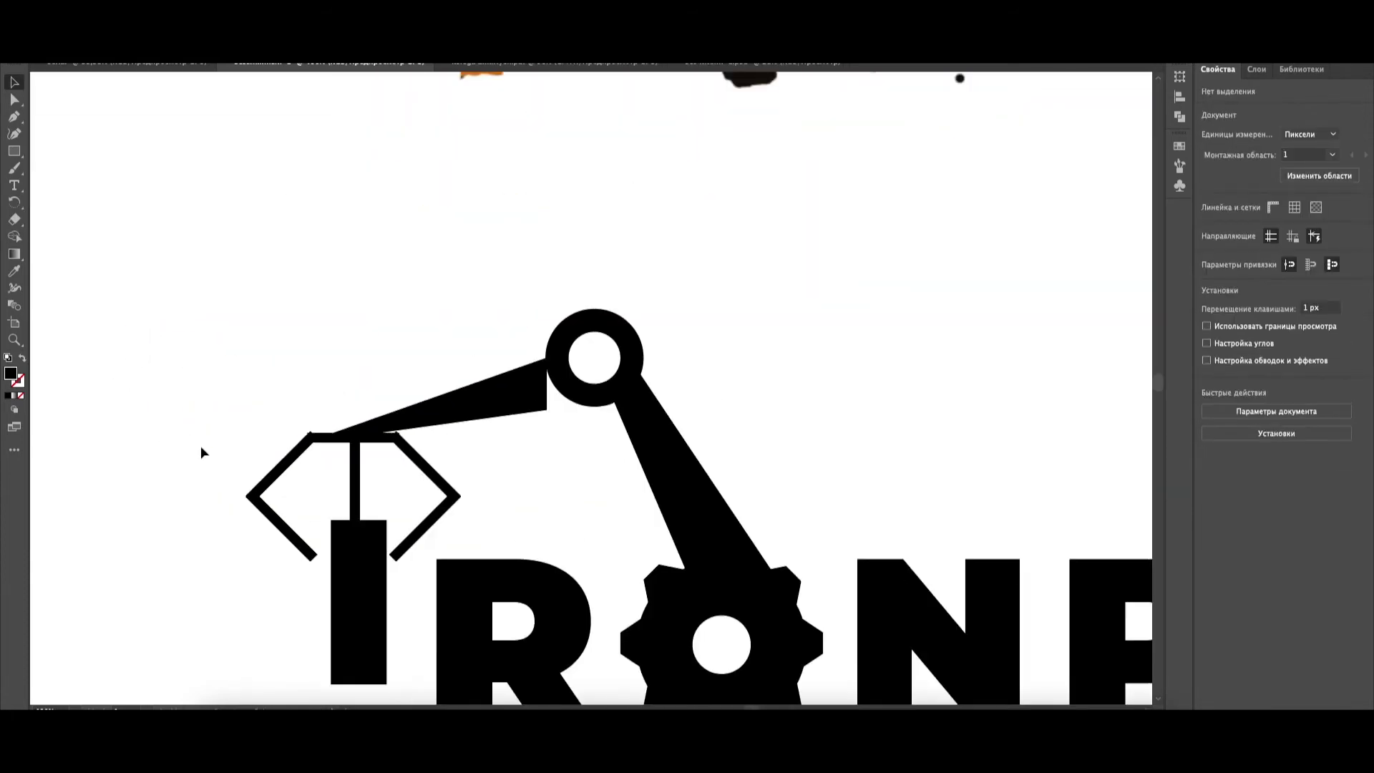
click(243, 508)
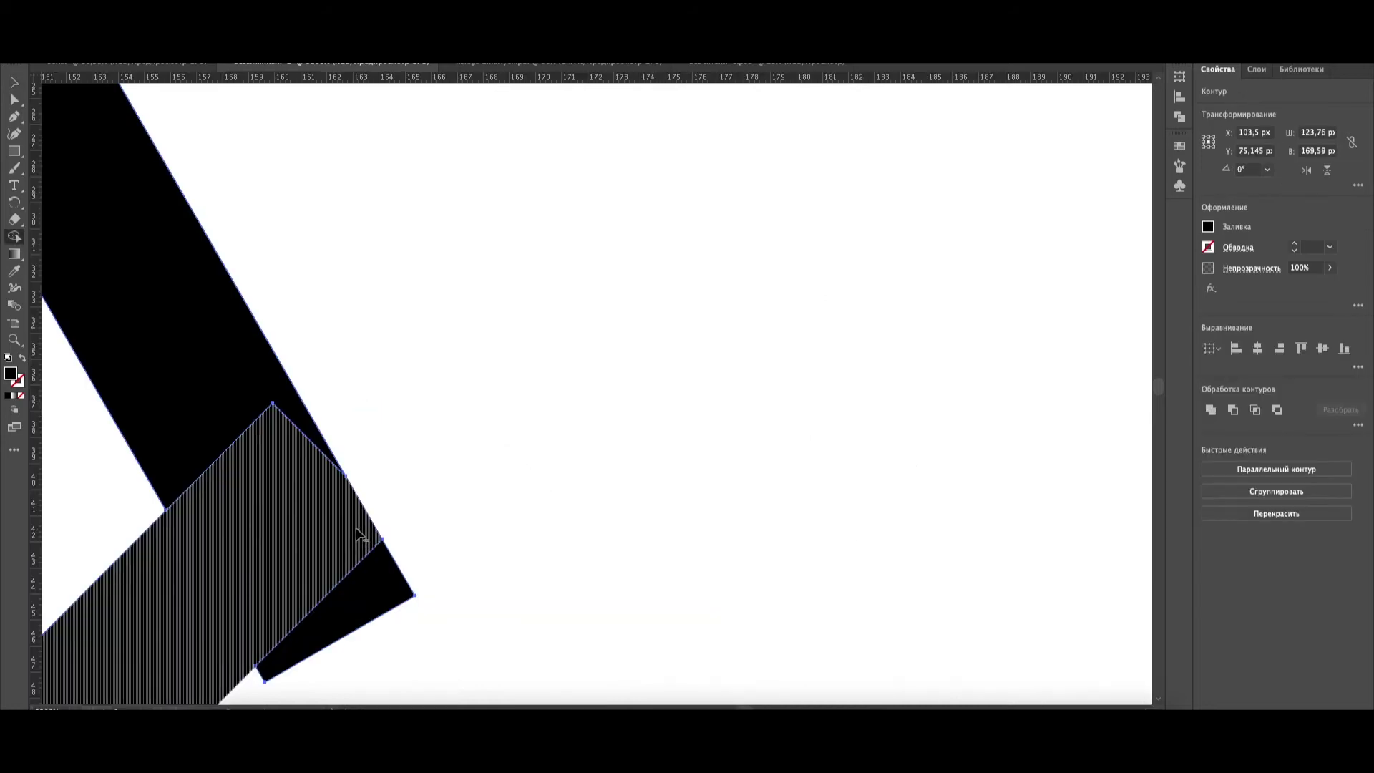
Merge the overlapping claw segments and trim an overhanging piece with the Shape Builder tool.
drag(356, 529, 314, 431)
scroll(337, 521, down, 6)
scroll(211, 617, up, 5)
alt+click(504, 569)
scroll(505, 586, down, 4)
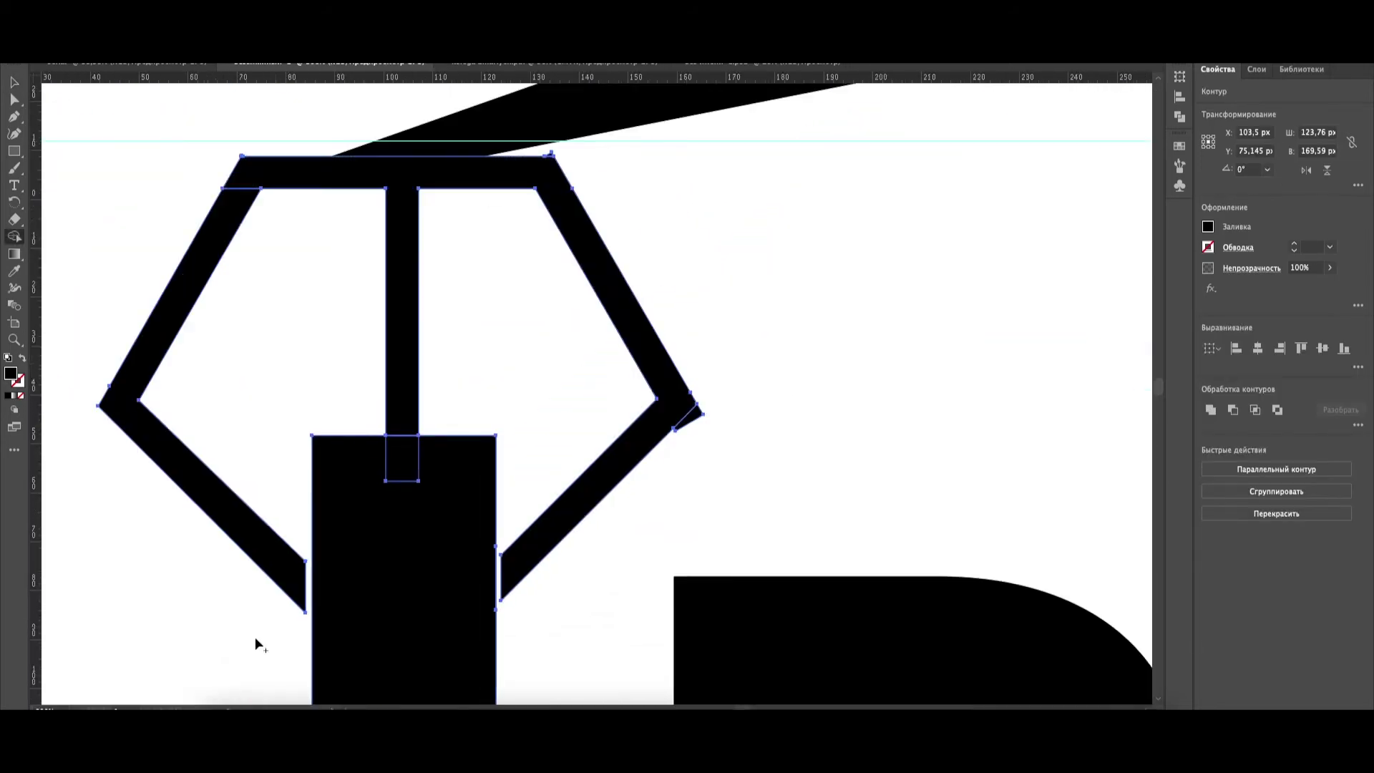
scroll(287, 515, down, 4)
key(v)
click(87, 332)
Raise the forearm's lower tip edge to the horizontal guide with Direct Selection, leaving a gap above the claw.
scroll(196, 337, down, 2)
scroll(198, 344, up, 6)
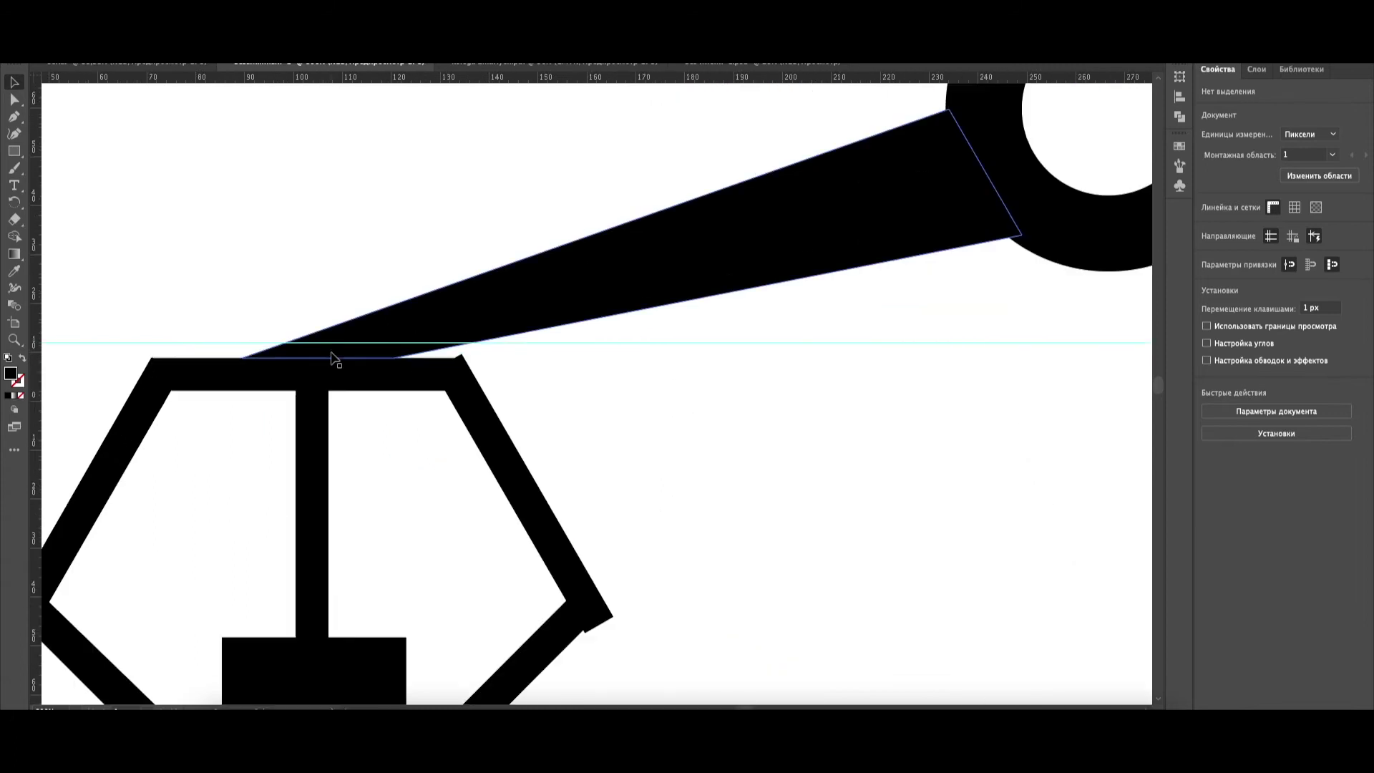
key(a)
click(377, 357)
drag(368, 357, 410, 343)
click(585, 399)
Delete the small protruding piece at the upper right corner of the claw.
scroll(468, 388, up, 3)
click(444, 304)
key(Delete)
scroll(350, 387, down, 4)
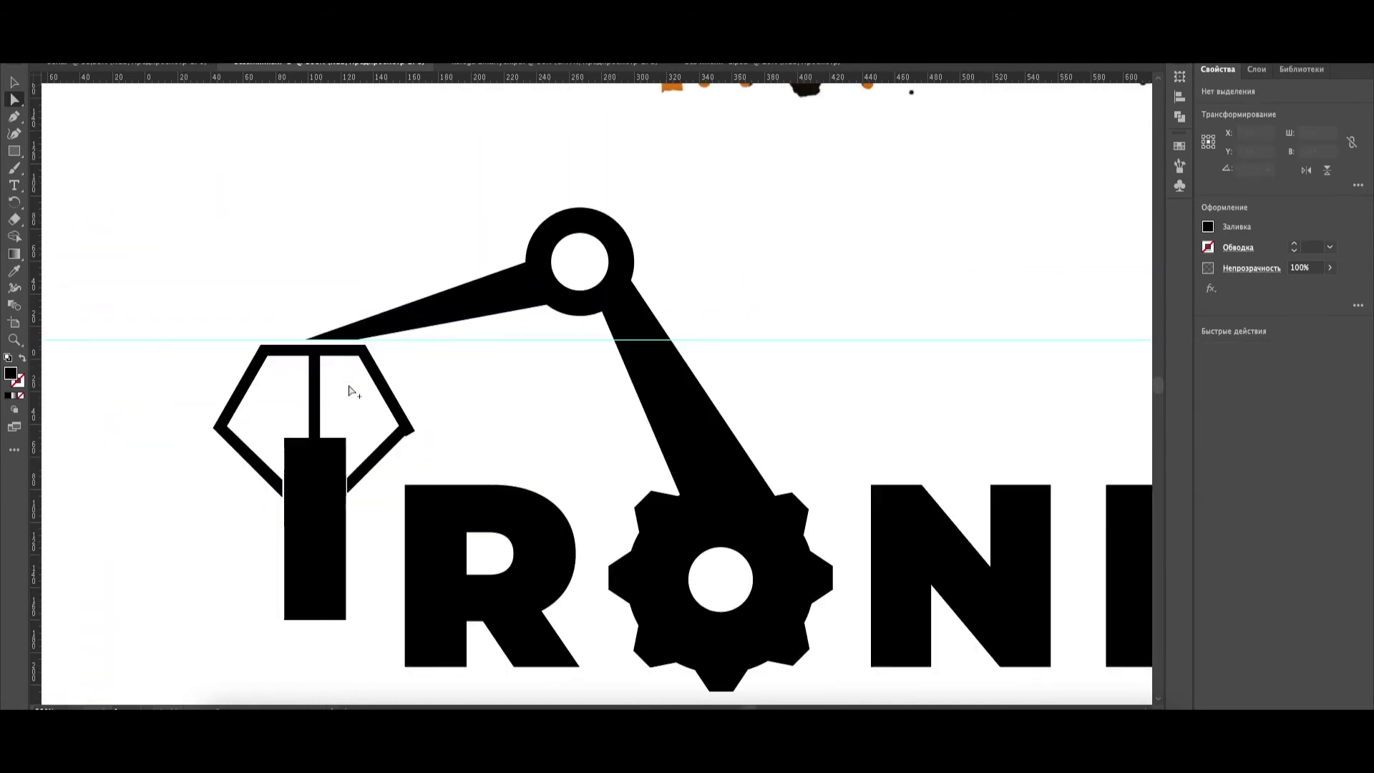
scroll(430, 425, up, 3)
click(475, 392)
scroll(419, 476, down, 5)
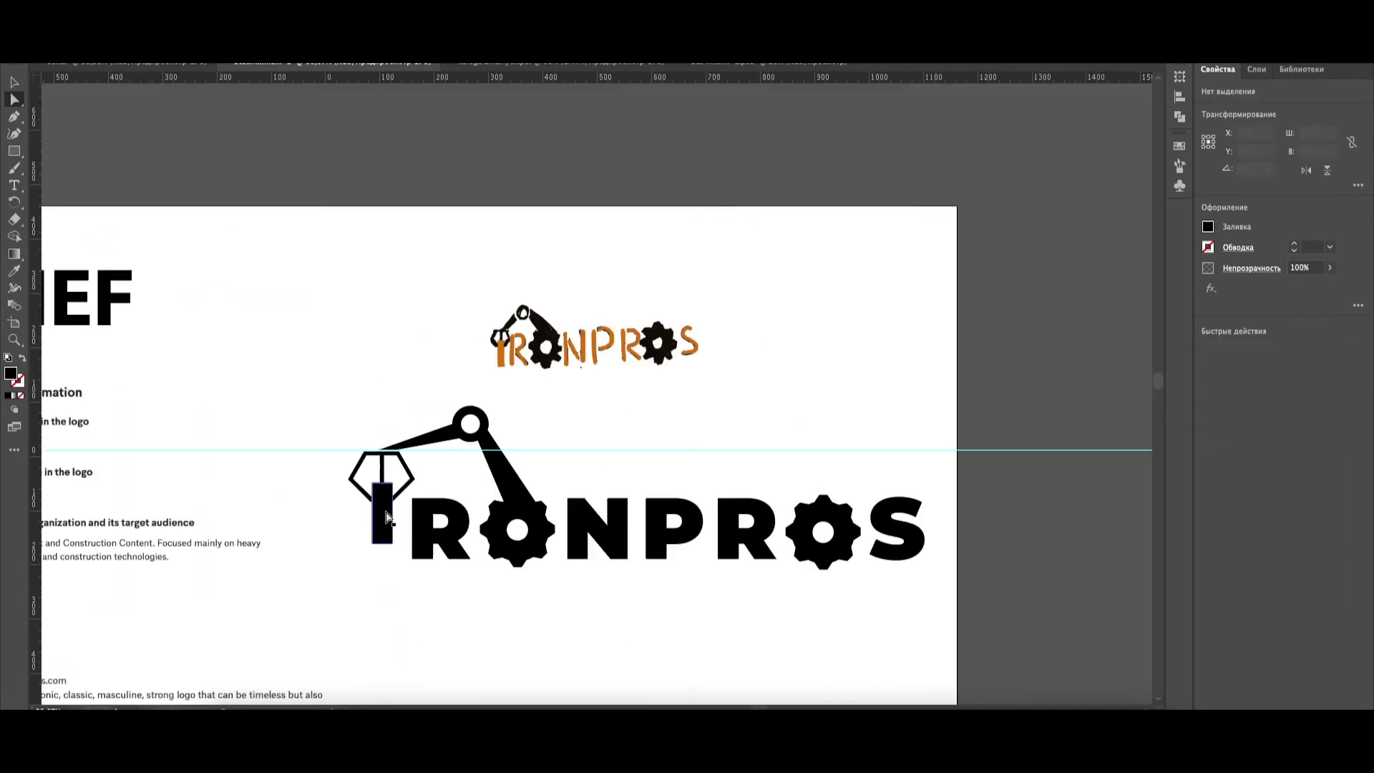
Move the lower end of the claw's right arm away from the letter I with Direct Selection, leaving a gap.
scroll(376, 476, up, 5)
scroll(494, 510, down, 3)
click(475, 484)
drag(471, 484, 470, 477)
scroll(592, 546, down, 1)
scroll(583, 484, up, 5)
drag(582, 485, 583, 475)
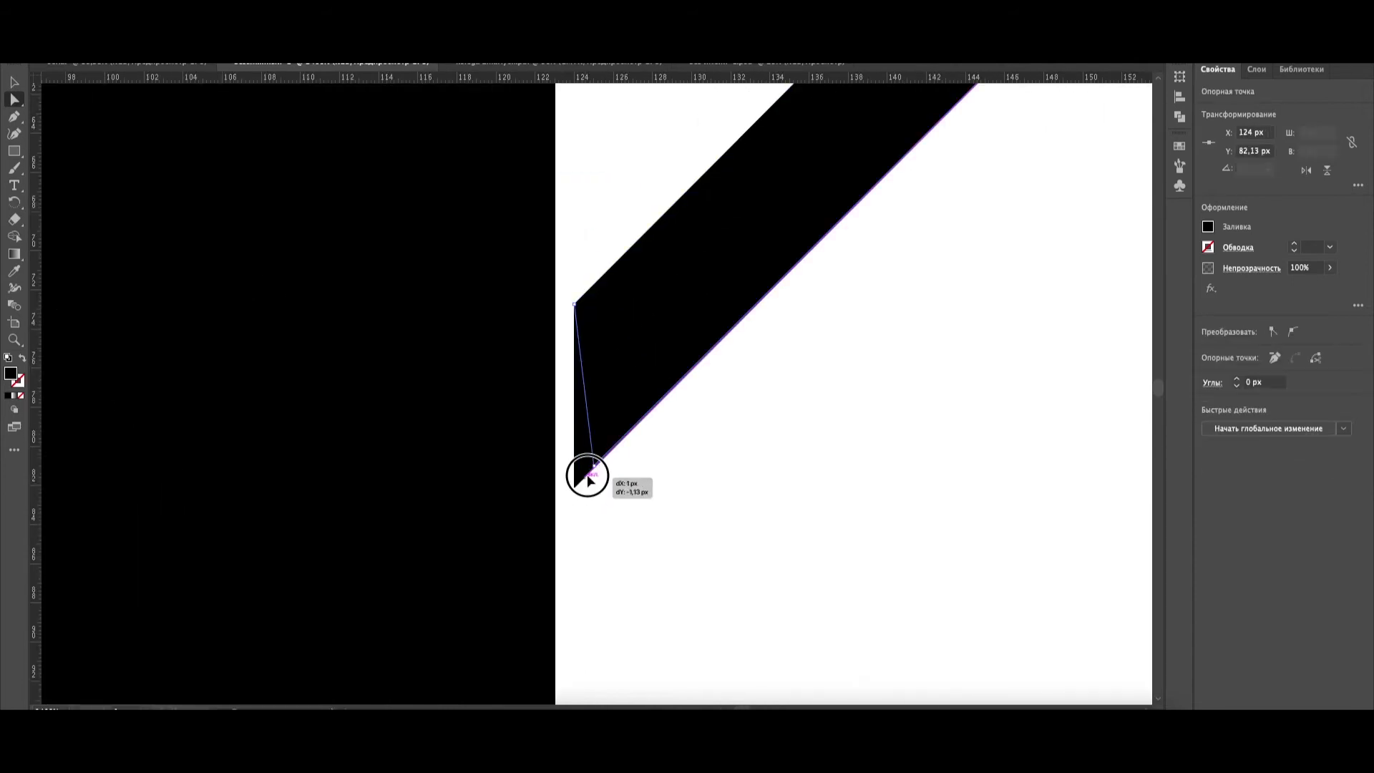
Select the lettering, gears, arm and claw and enlarge them together beyond the artboard.
scroll(573, 505, down, 5)
scroll(573, 505, down, 5)
scroll(540, 144, down, 4)
key(v)
drag(540, 144, 1067, 558)
click(787, 487)
Shift the lower ends of both claw arms slightly outward to widen their gaps to the letter I.
scroll(251, 276, up, 5)
click(530, 436)
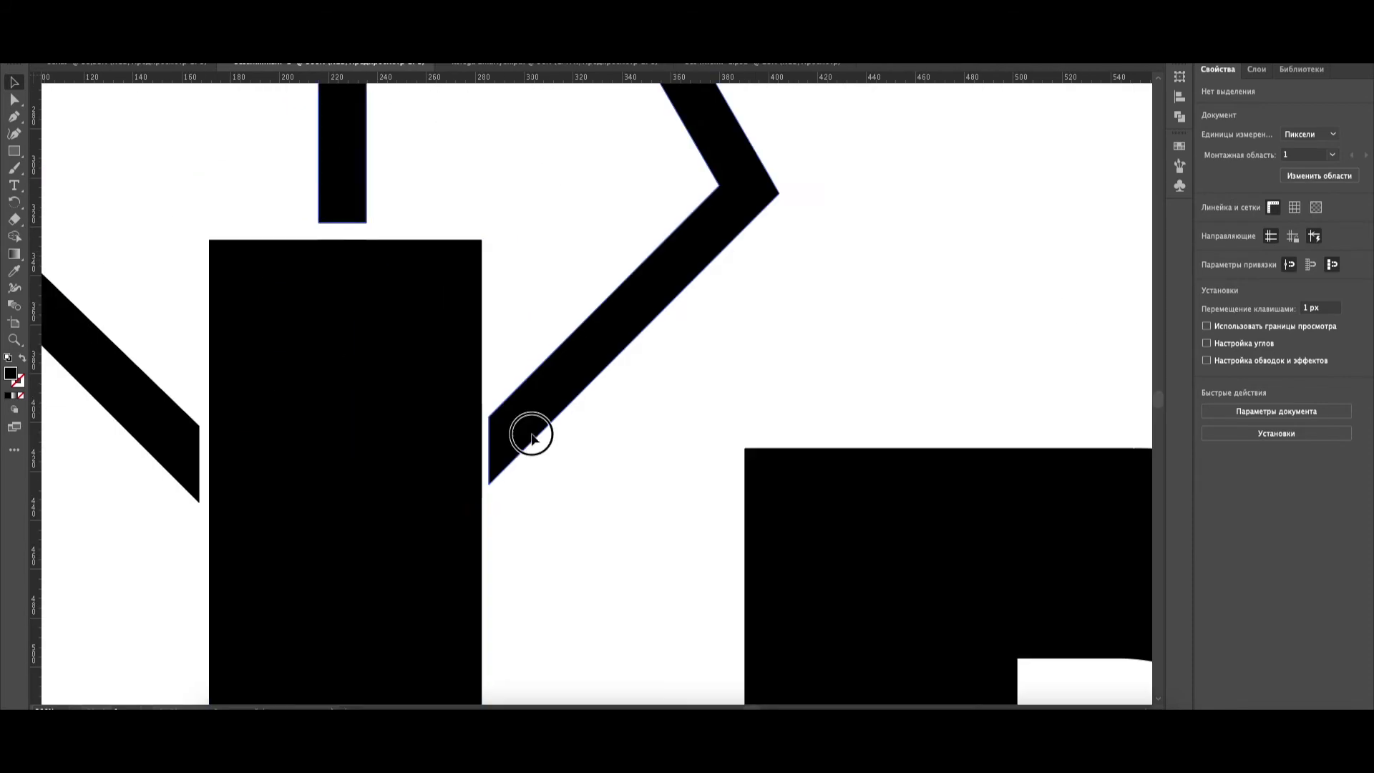
key(a)
click(491, 463)
drag(495, 451, 497, 449)
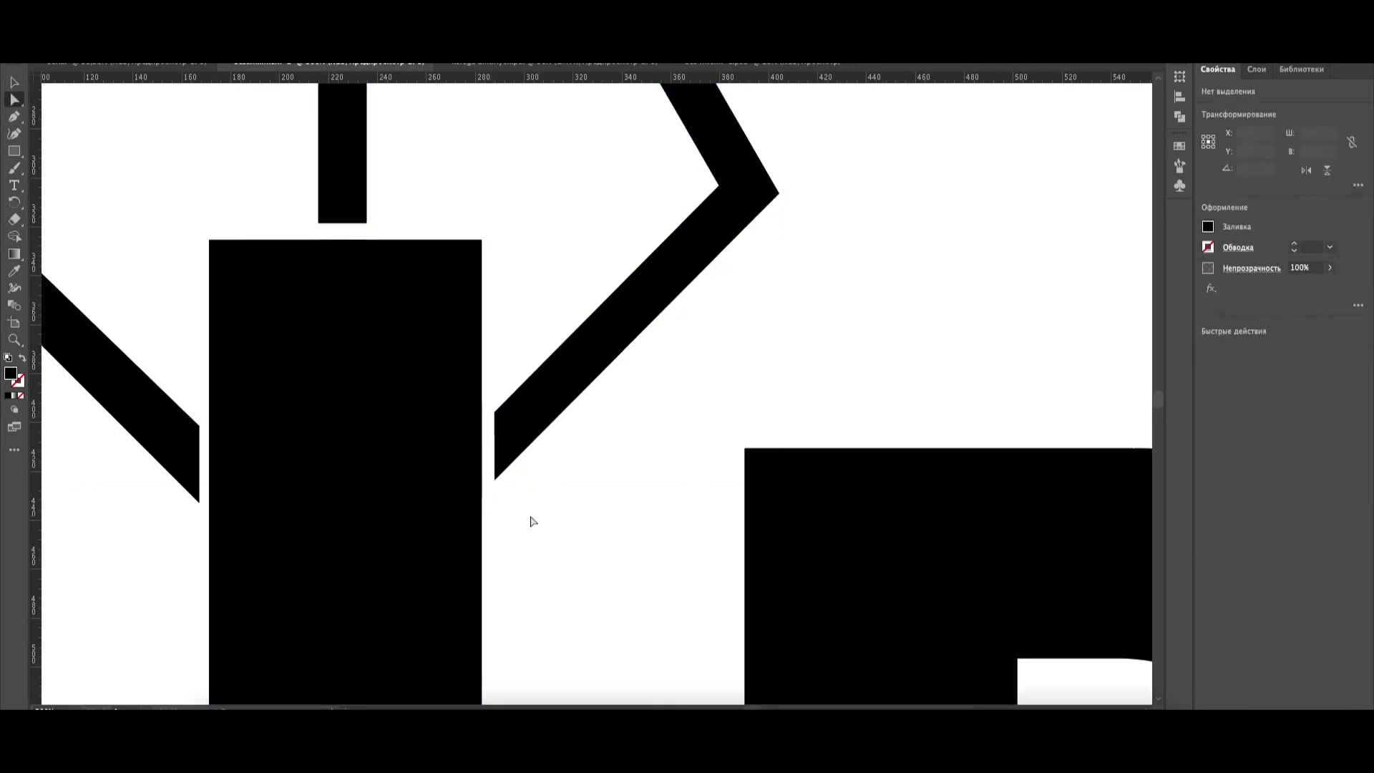
scroll(530, 521, down, 4)
scroll(362, 501, up, 6)
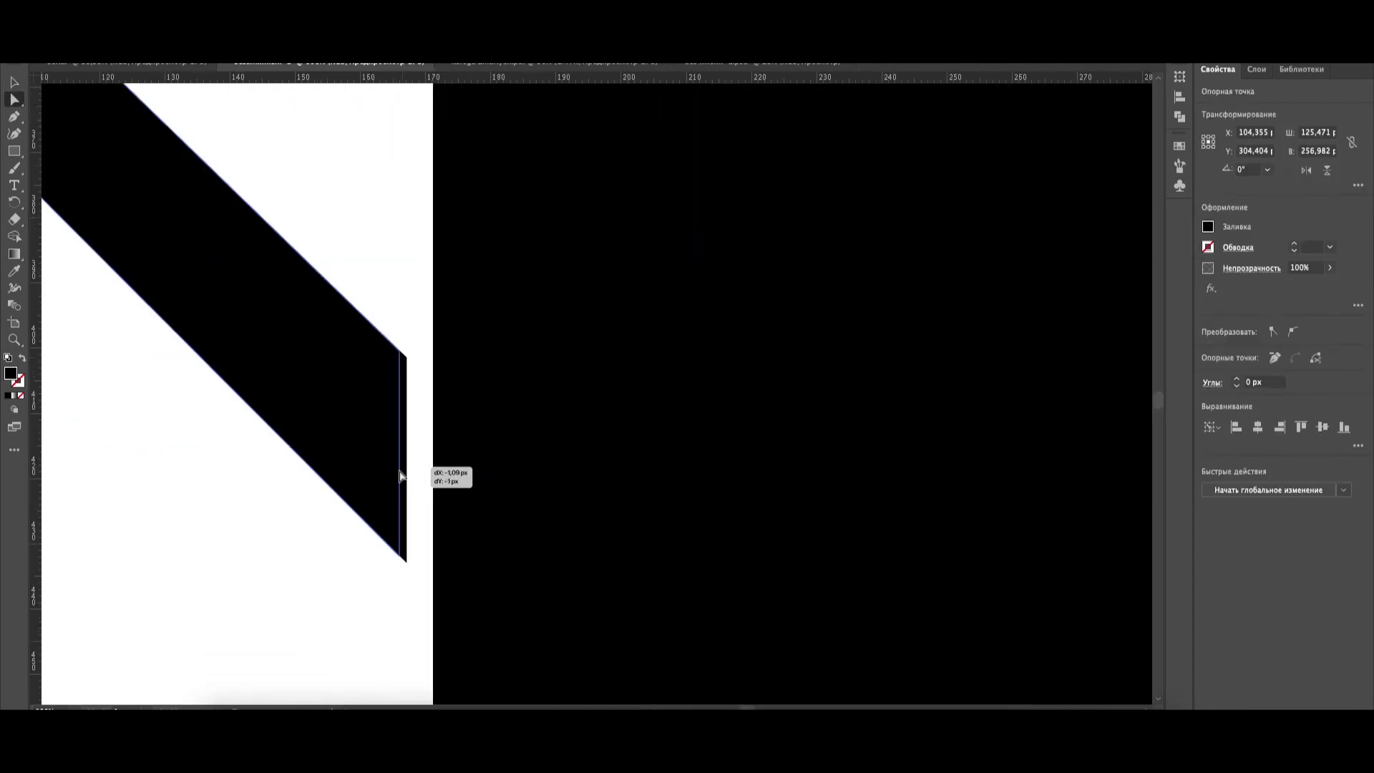
drag(400, 476, 398, 475)
click(361, 560)
scroll(362, 560, down, 6)
scroll(569, 587, down, 3)
Trim the forearm along the joint ring's edge with Shape Builder and pull its curved end back to leave a gap.
scroll(548, 472, up, 7)
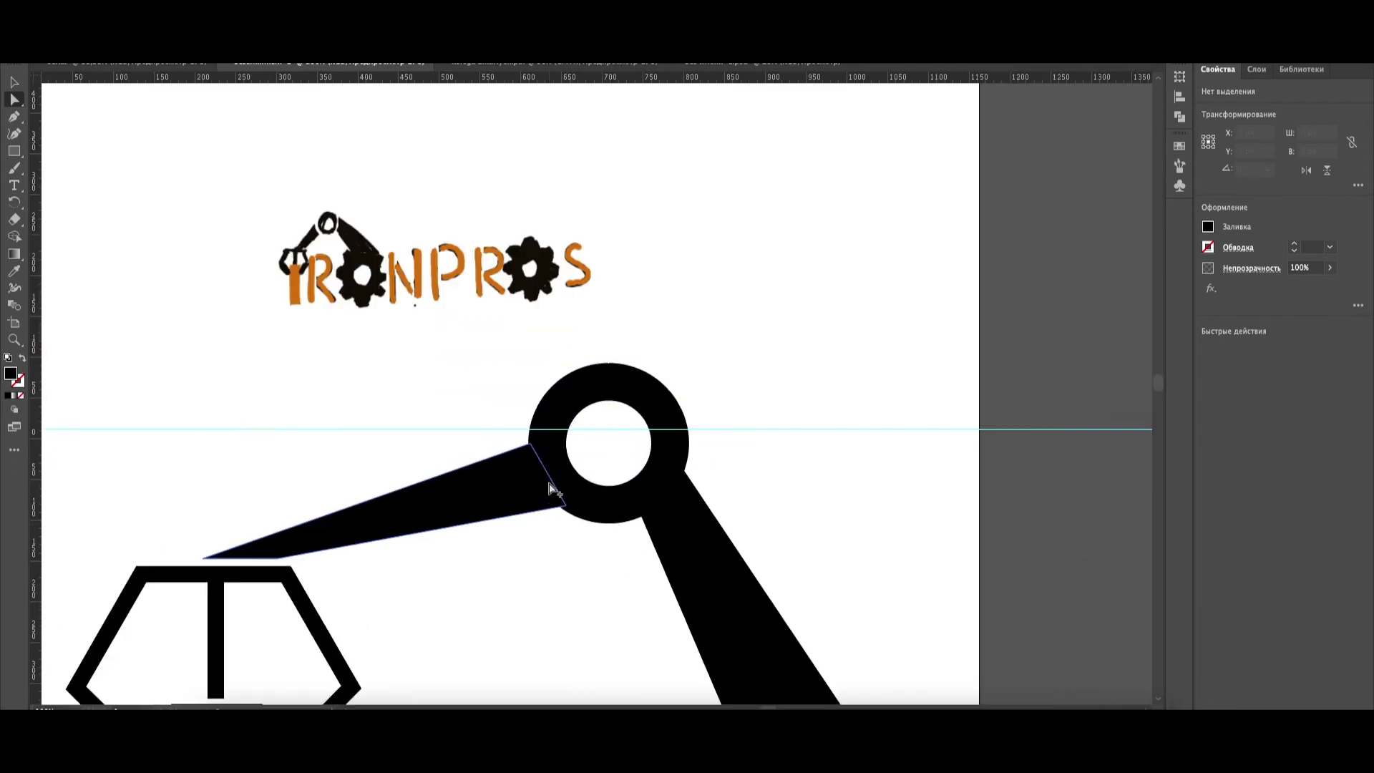
click(548, 376)
key(shift+m)
drag(548, 406, 501, 427)
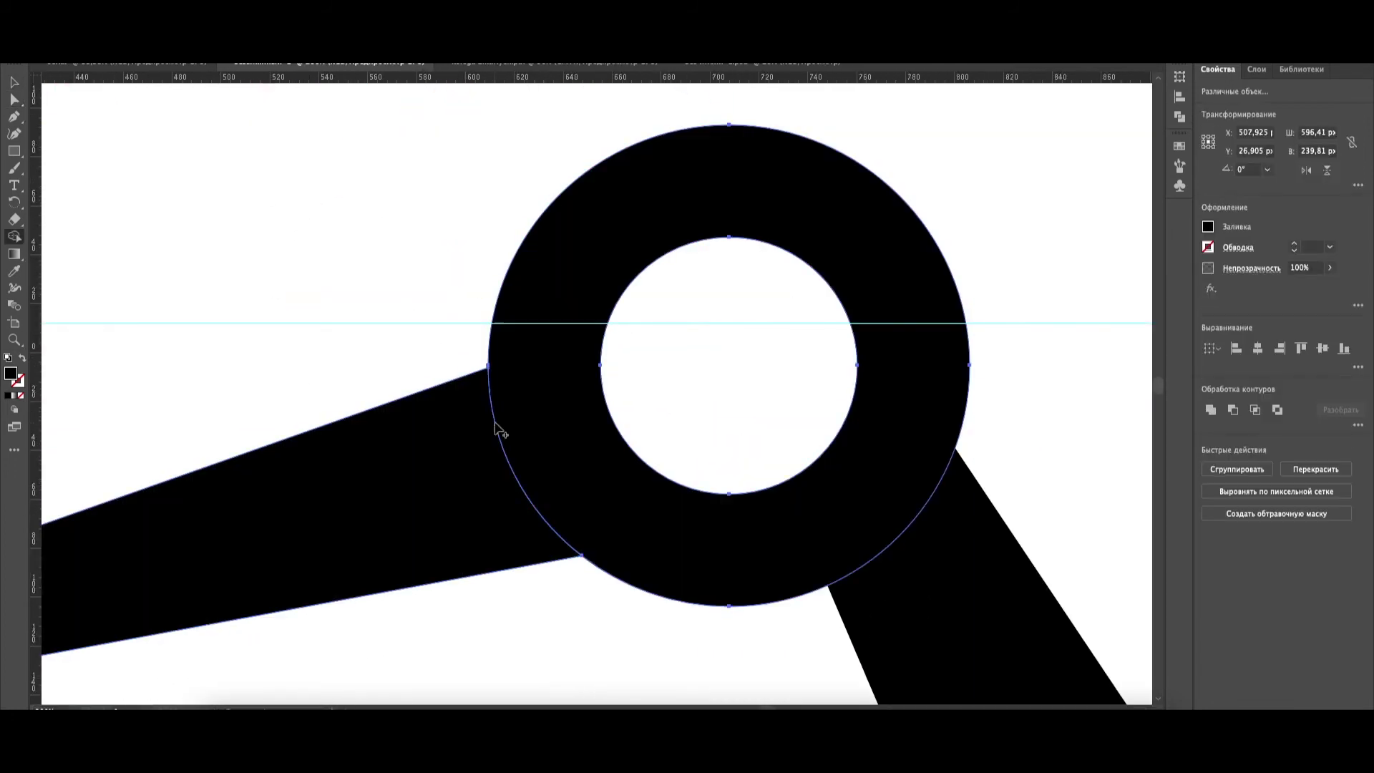
click(14, 102)
click(487, 371)
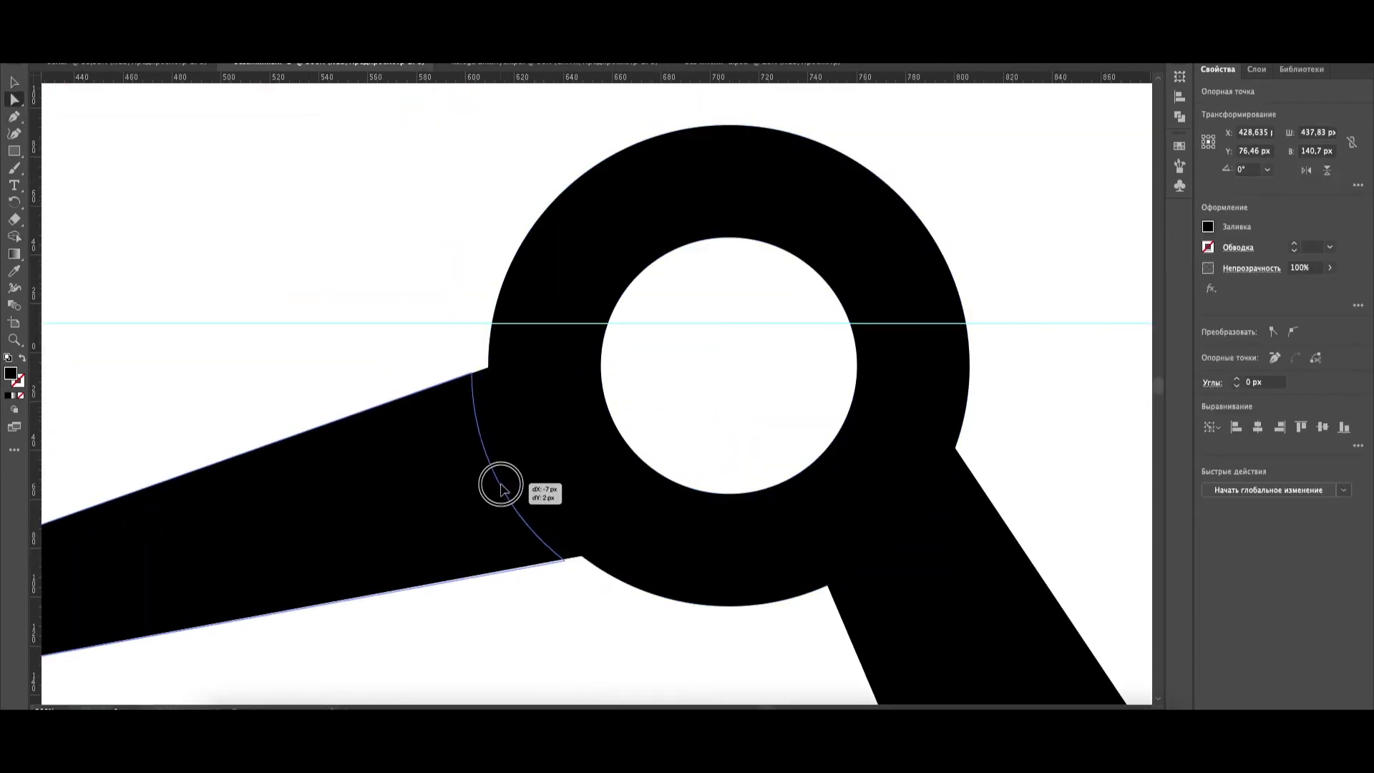
drag(500, 486, 491, 482)
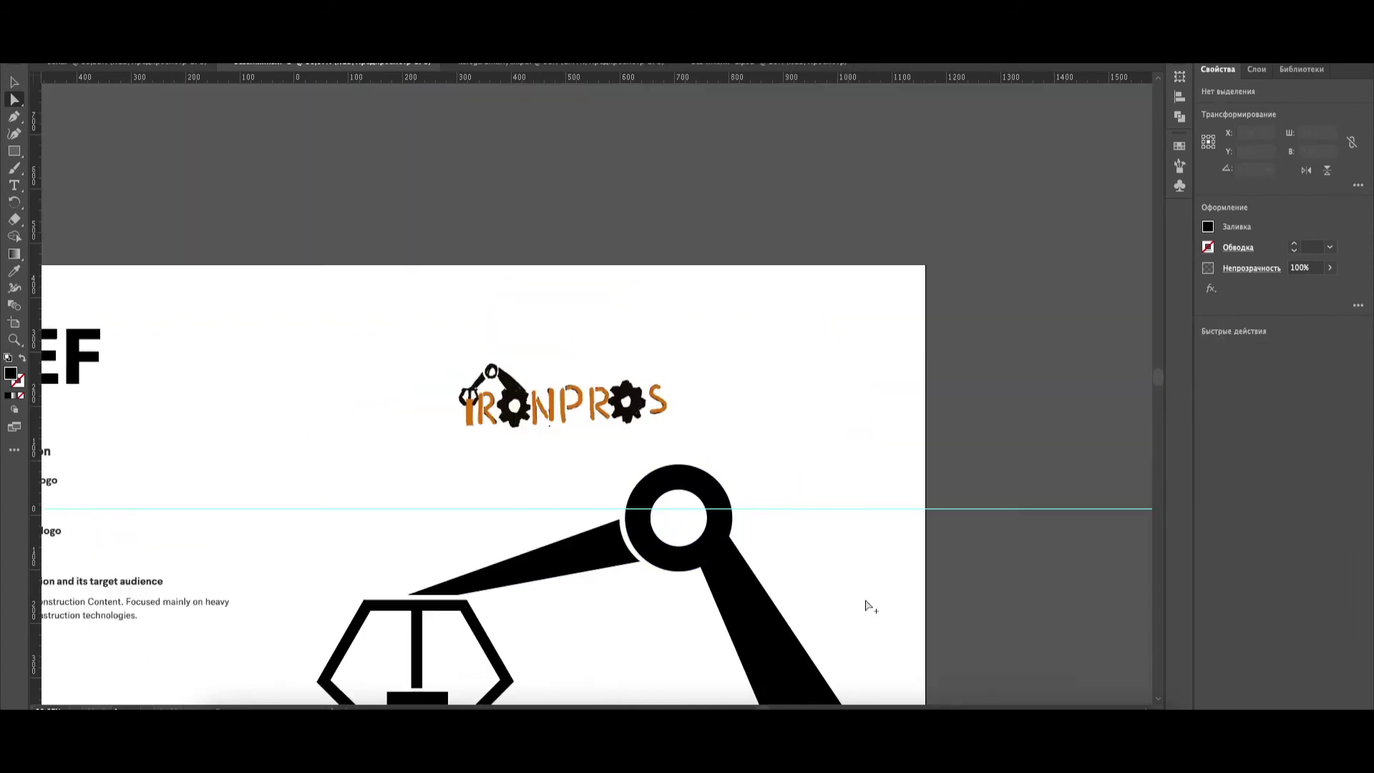
scroll(881, 558, down, 10)
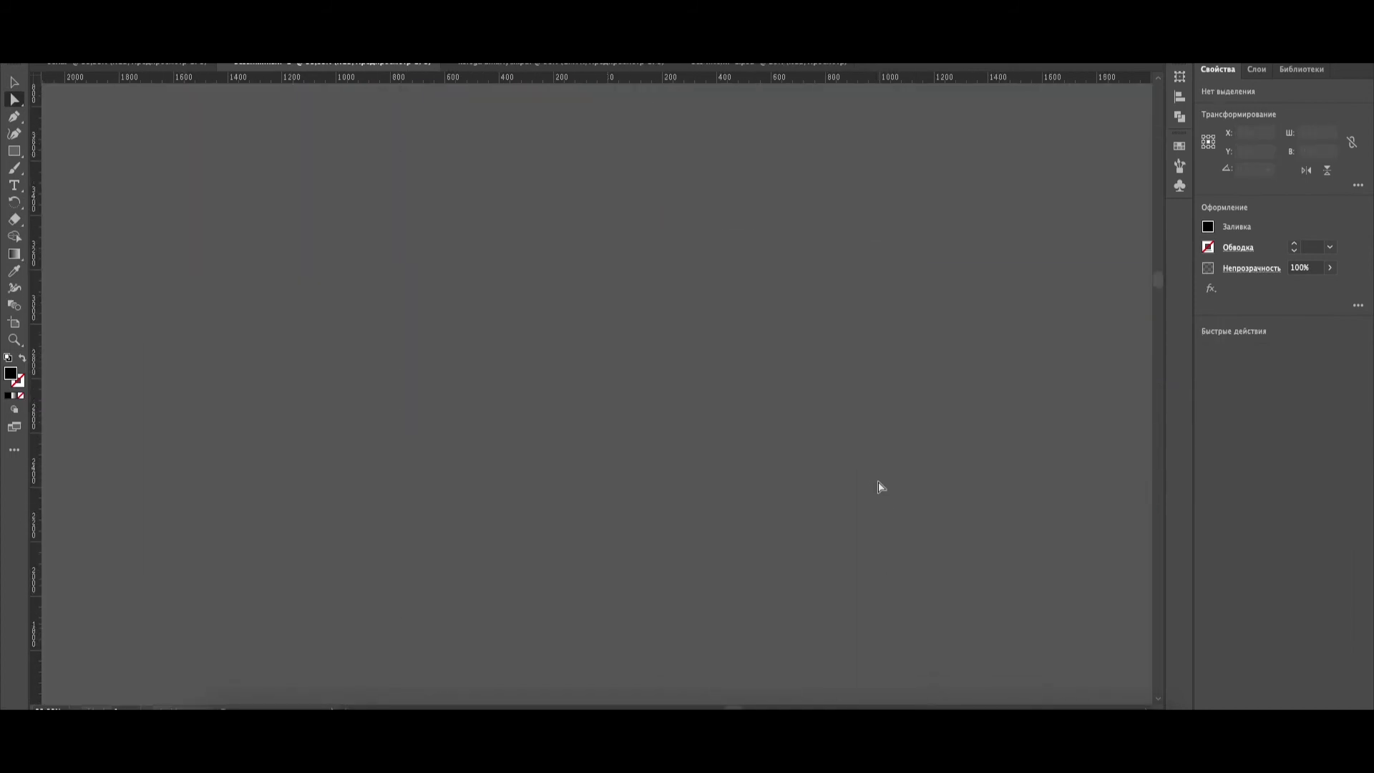
Trim the upper arm's overlap with the joint ring using Shape Builder and offset its curved end to leave a matching gap.
scroll(881, 486, up, 6)
scroll(828, 178, up, 5)
scroll(737, 313, up, 3)
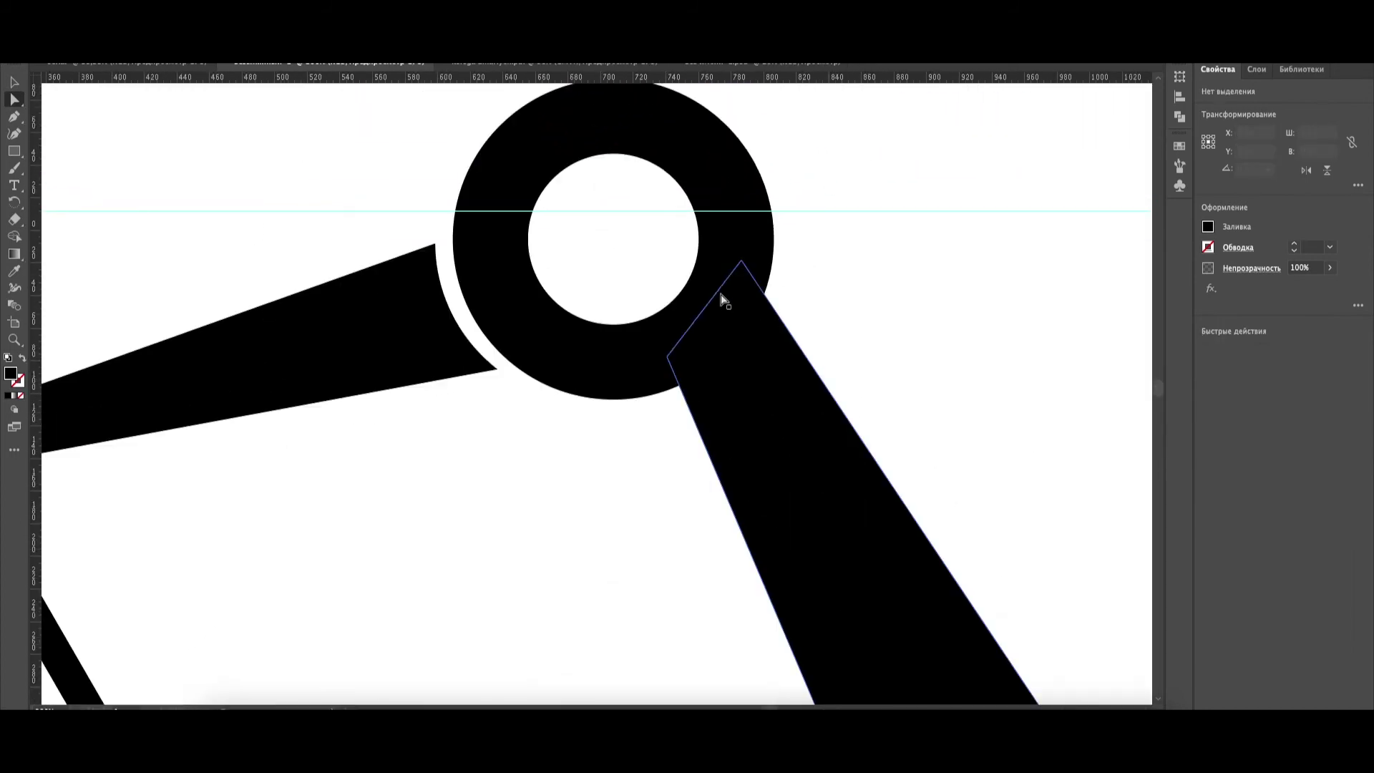
click(733, 313)
shift+click(701, 279)
click(14, 237)
key(a)
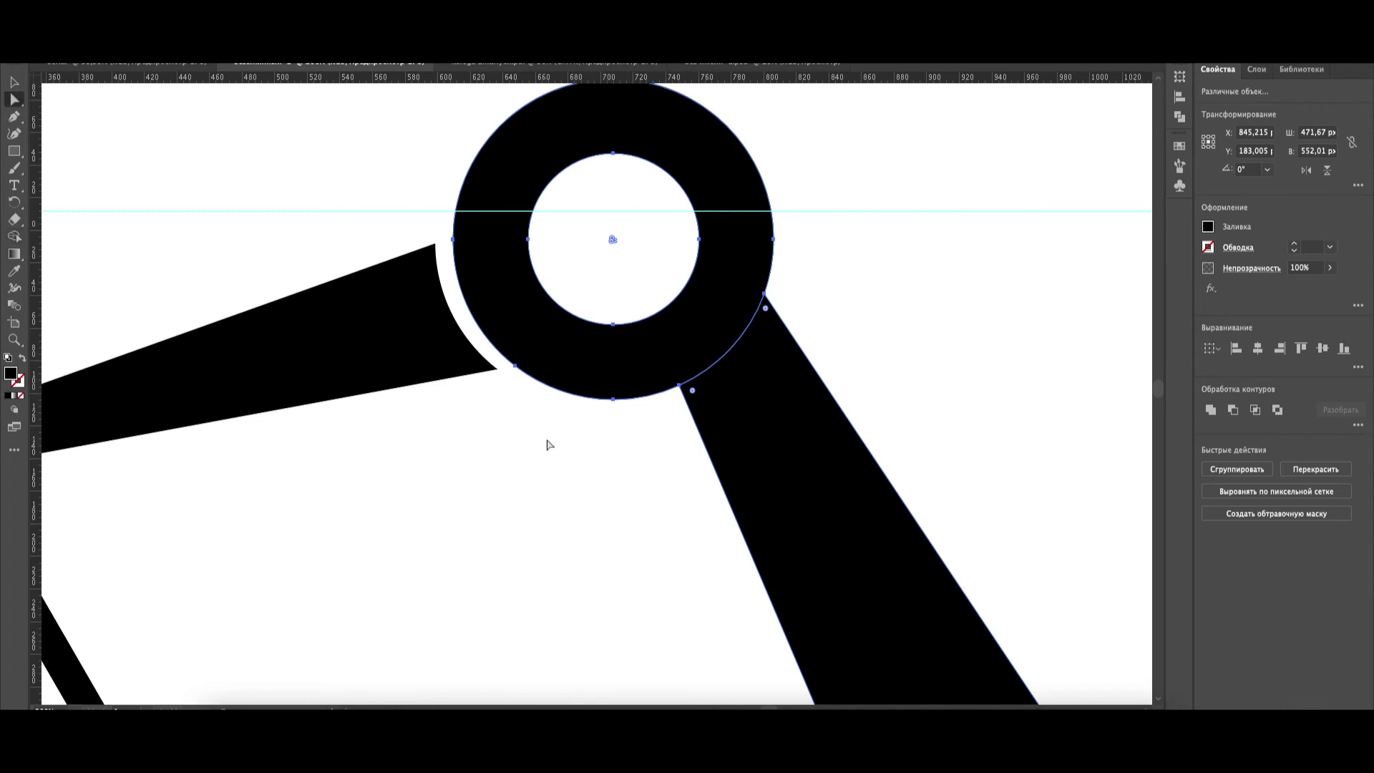
click(747, 303)
drag(738, 365, 742, 369)
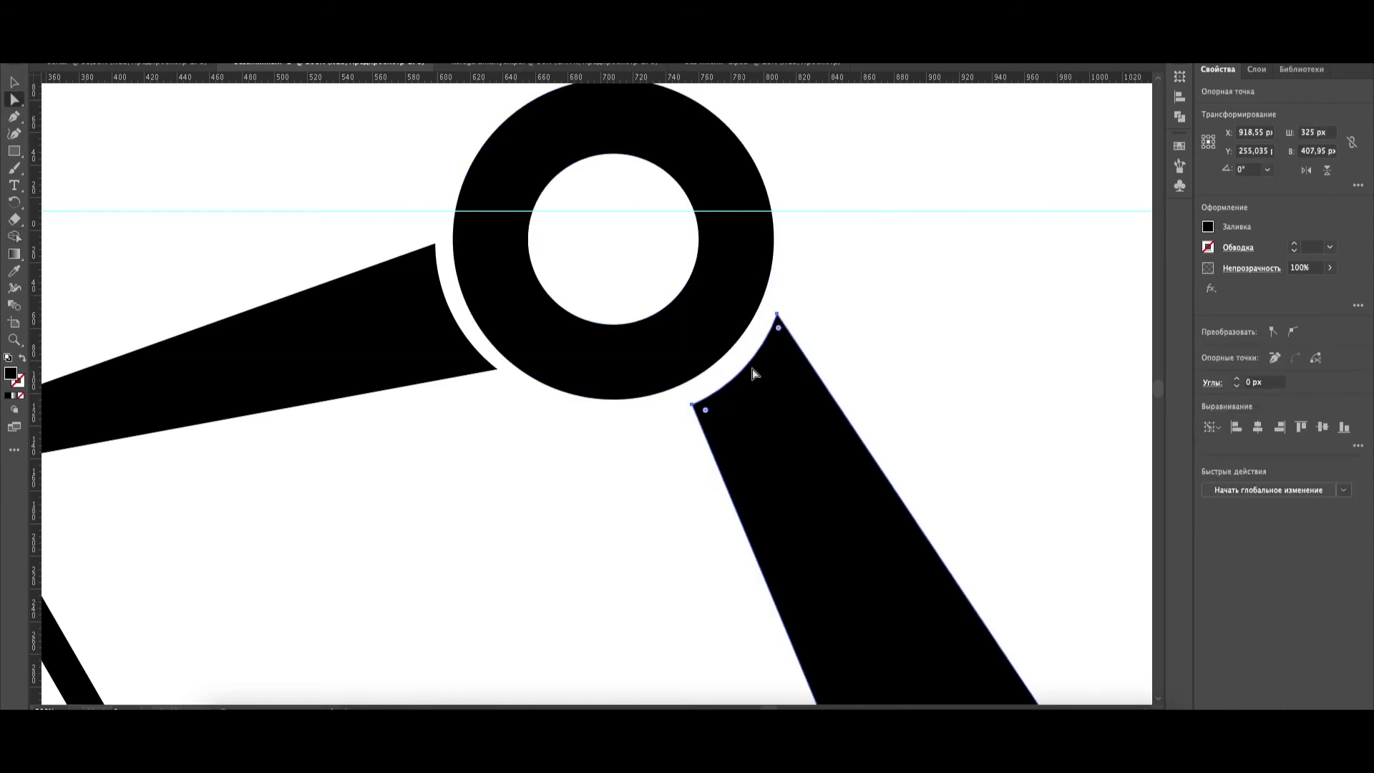
click(847, 333)
Refine the curve and anchor points at the forearm's joint end to follow the ring evenly.
scroll(848, 333, down, 6)
scroll(855, 338, up, 4)
scroll(616, 306, up, 4)
click(616, 297)
click(652, 312)
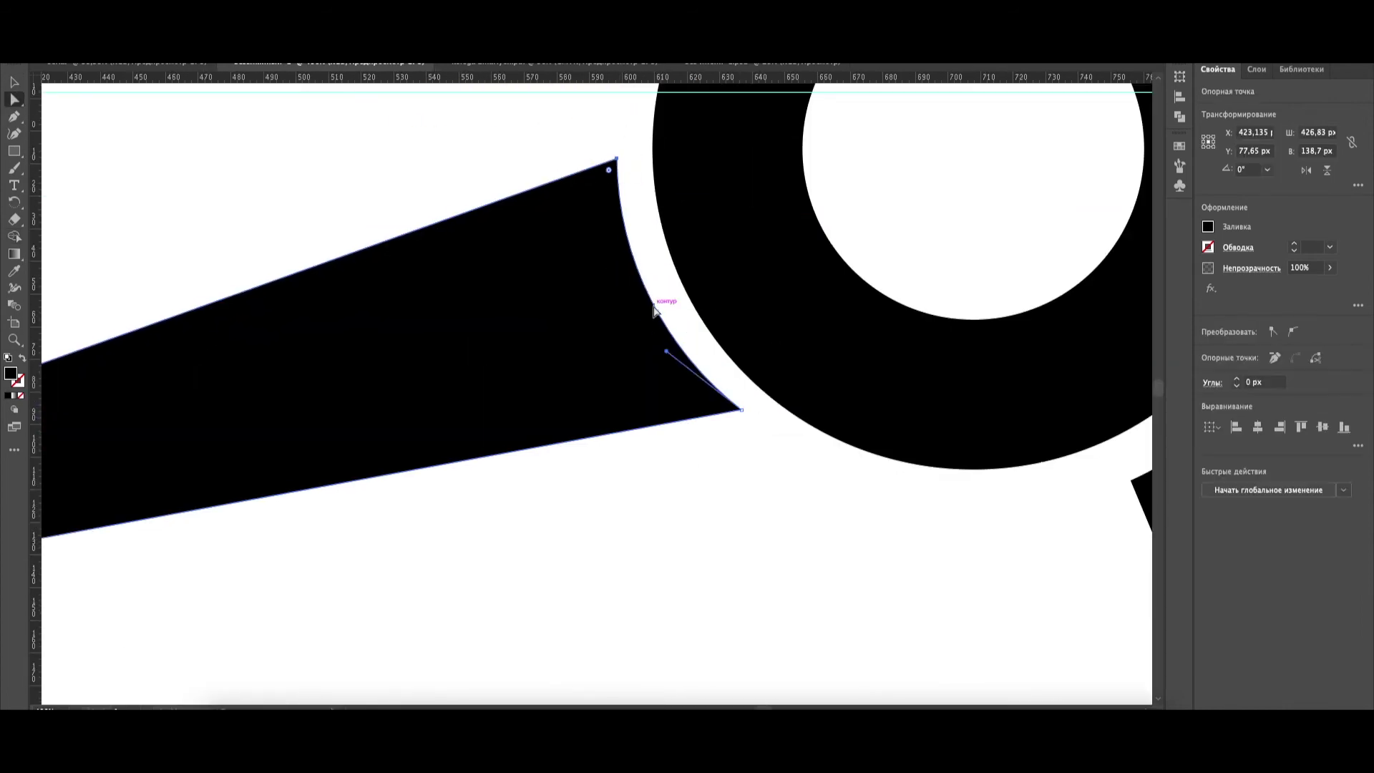
key(super+z)
drag(643, 310, 646, 317)
click(617, 158)
click(670, 458)
scroll(674, 455, down, 10)
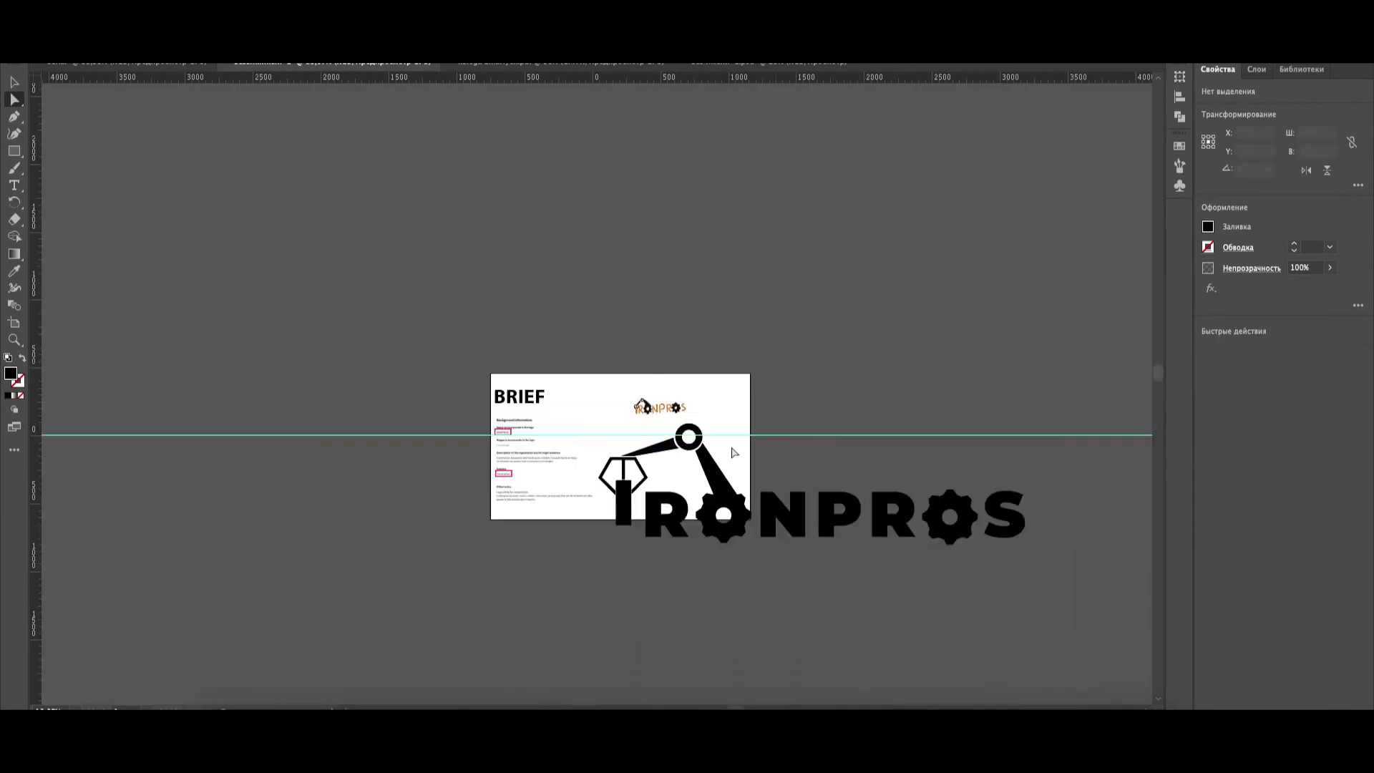
Temporarily hide the upper arm and unite the pieces of the first O gear into one shape.
scroll(725, 493, up, 10)
click(693, 482)
click(1253, 73)
click(1208, 216)
scroll(755, 462, down, 2)
click(755, 461)
scroll(755, 458, down, 6)
drag(665, 429, 847, 615)
click(1216, 72)
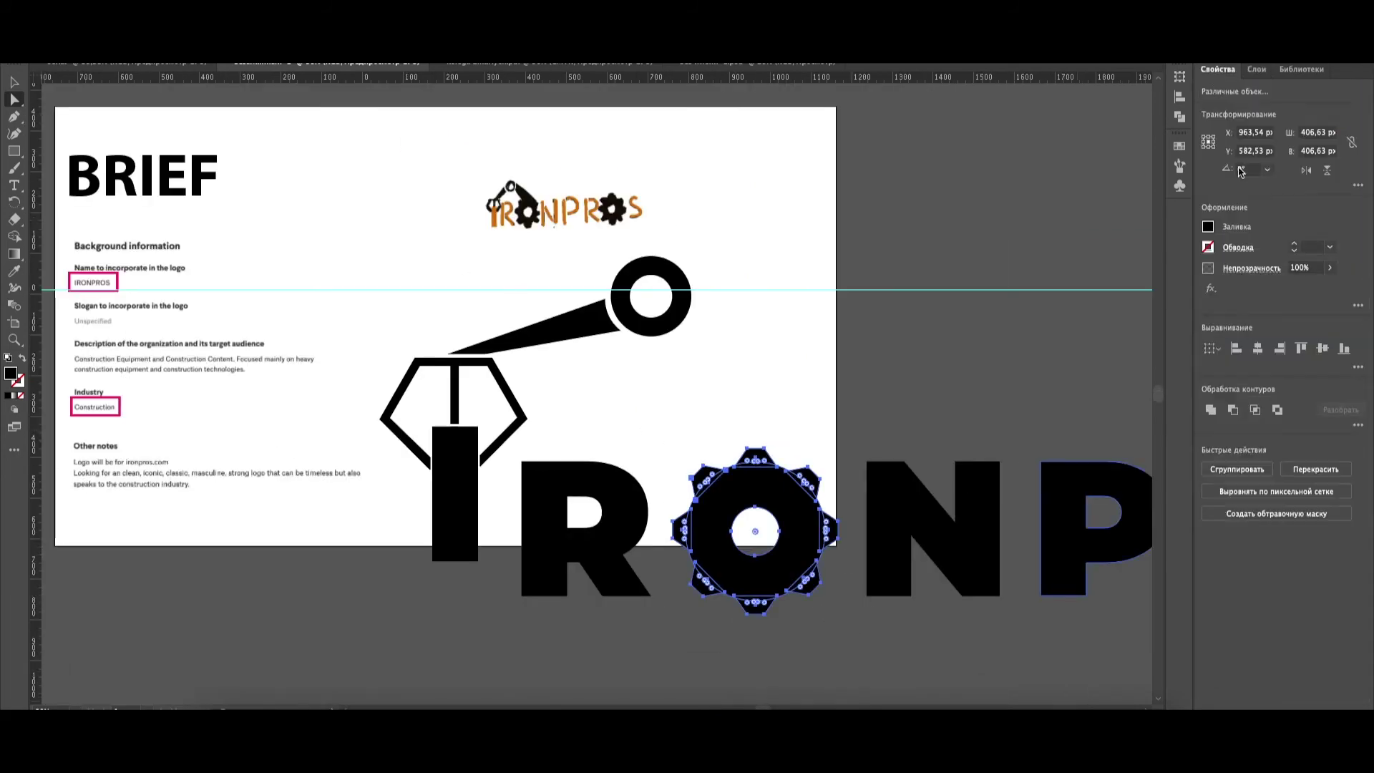
click(954, 355)
click(1256, 71)
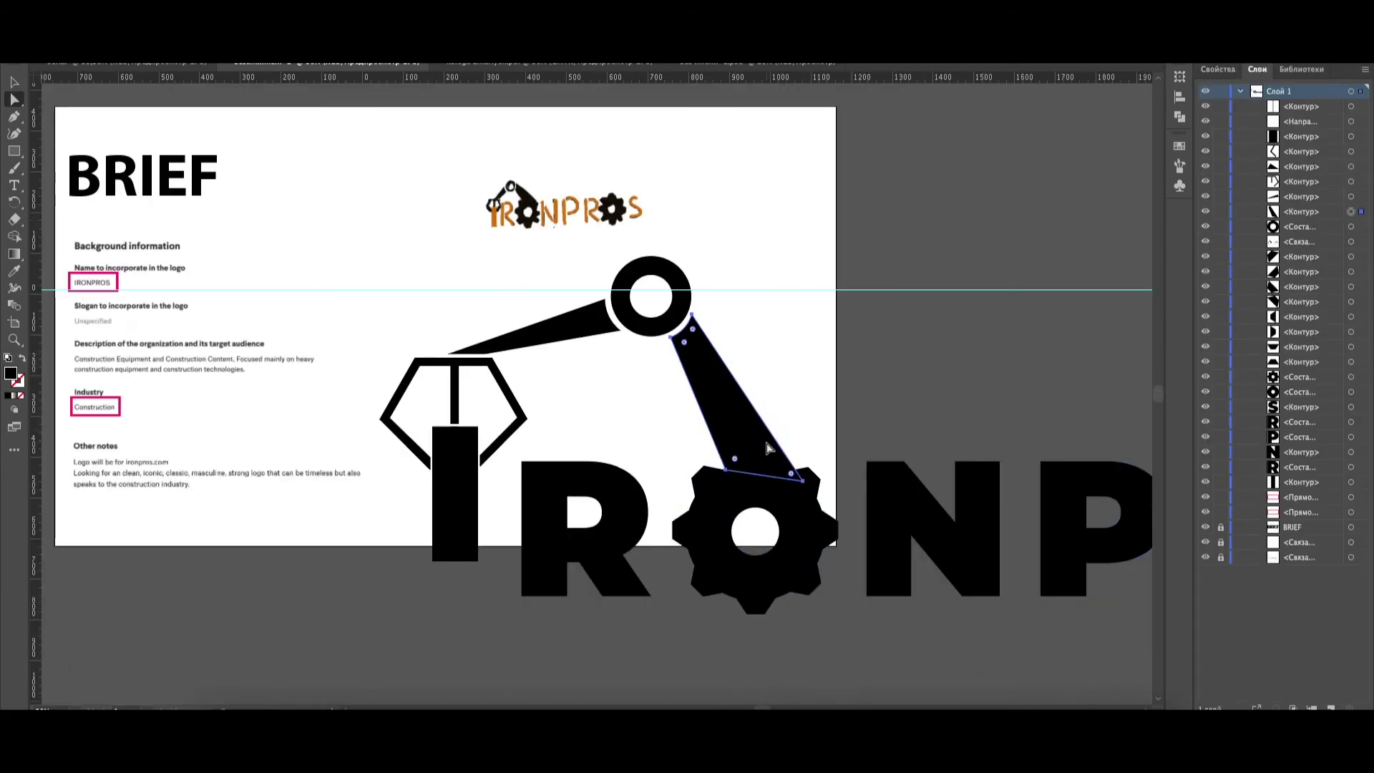
click(13, 239)
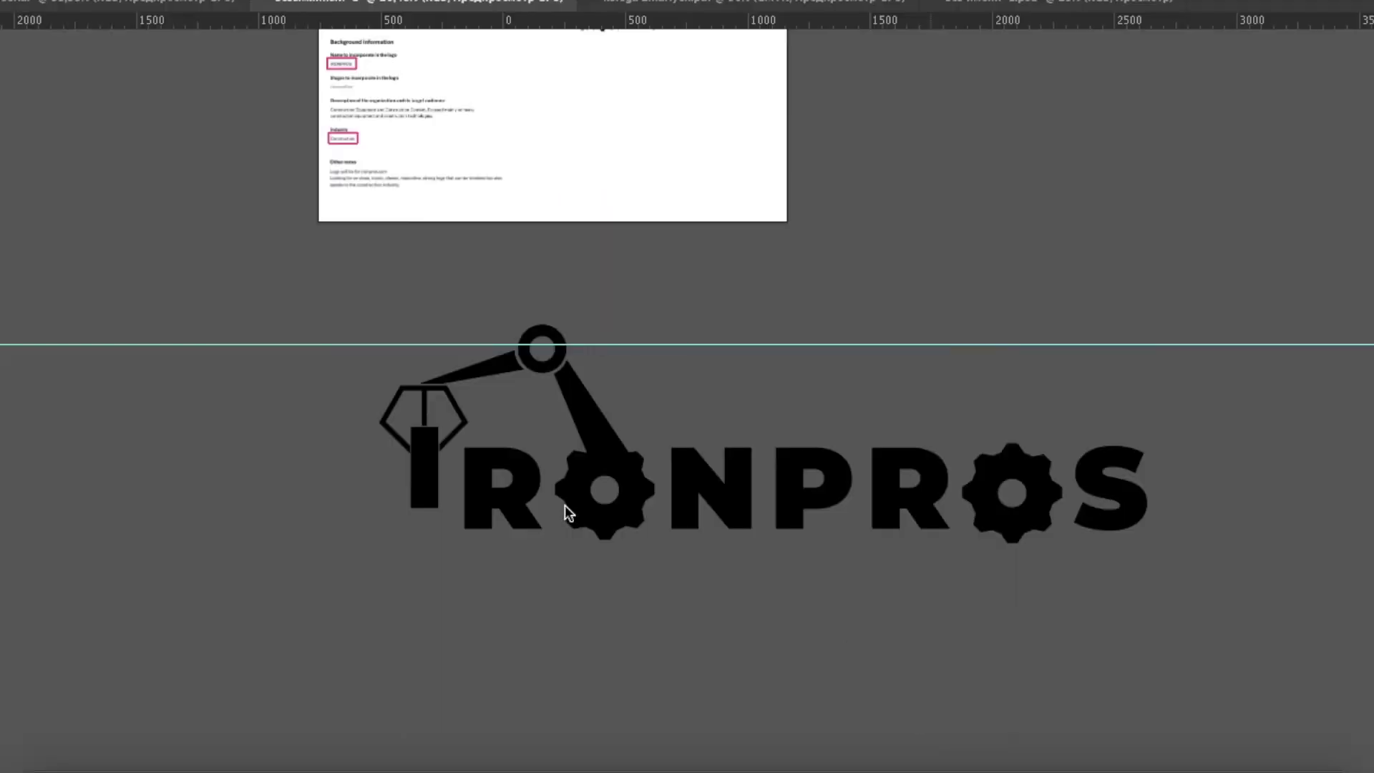
Draw a hexagon about 182 px wide and 158 px high beside the letter I and turn its fill into an outline.
scroll(565, 506, up, 5)
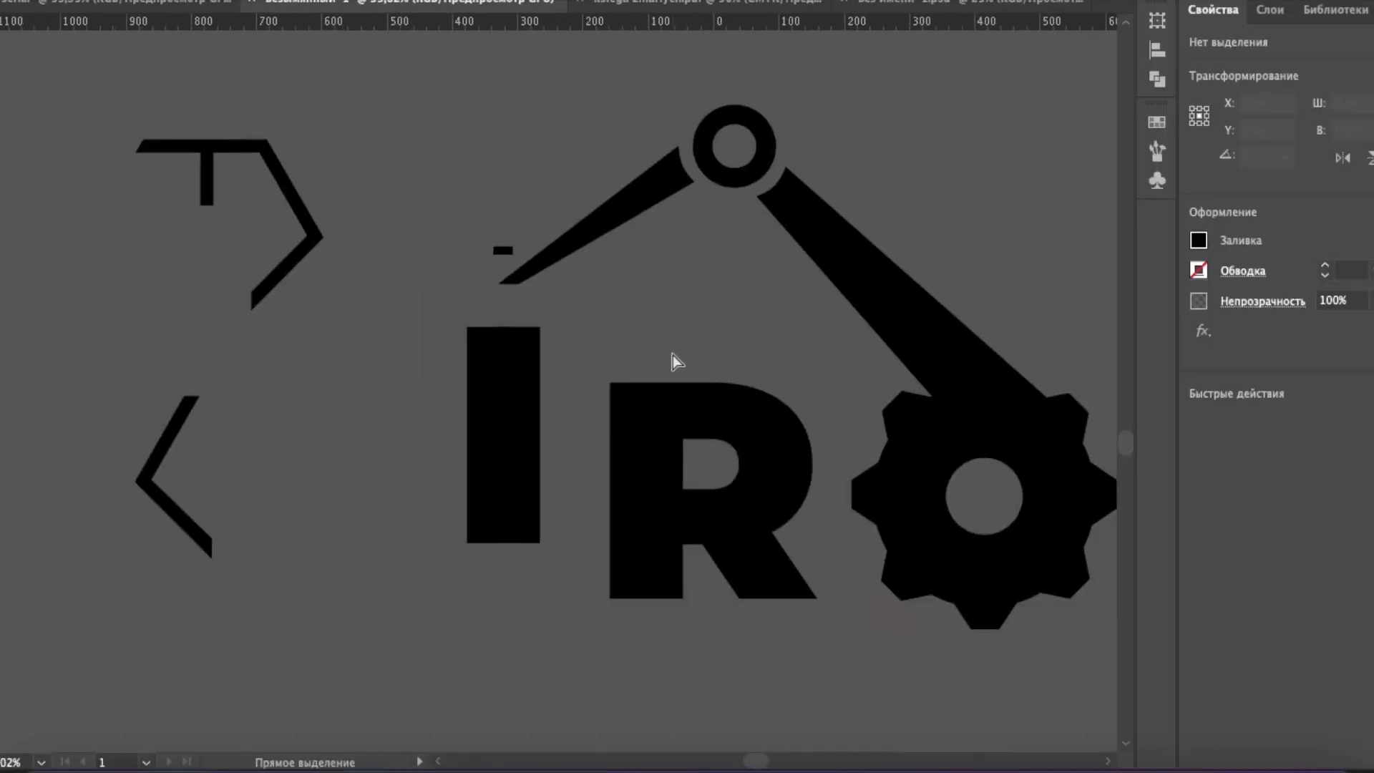
scroll(673, 355, up, 3)
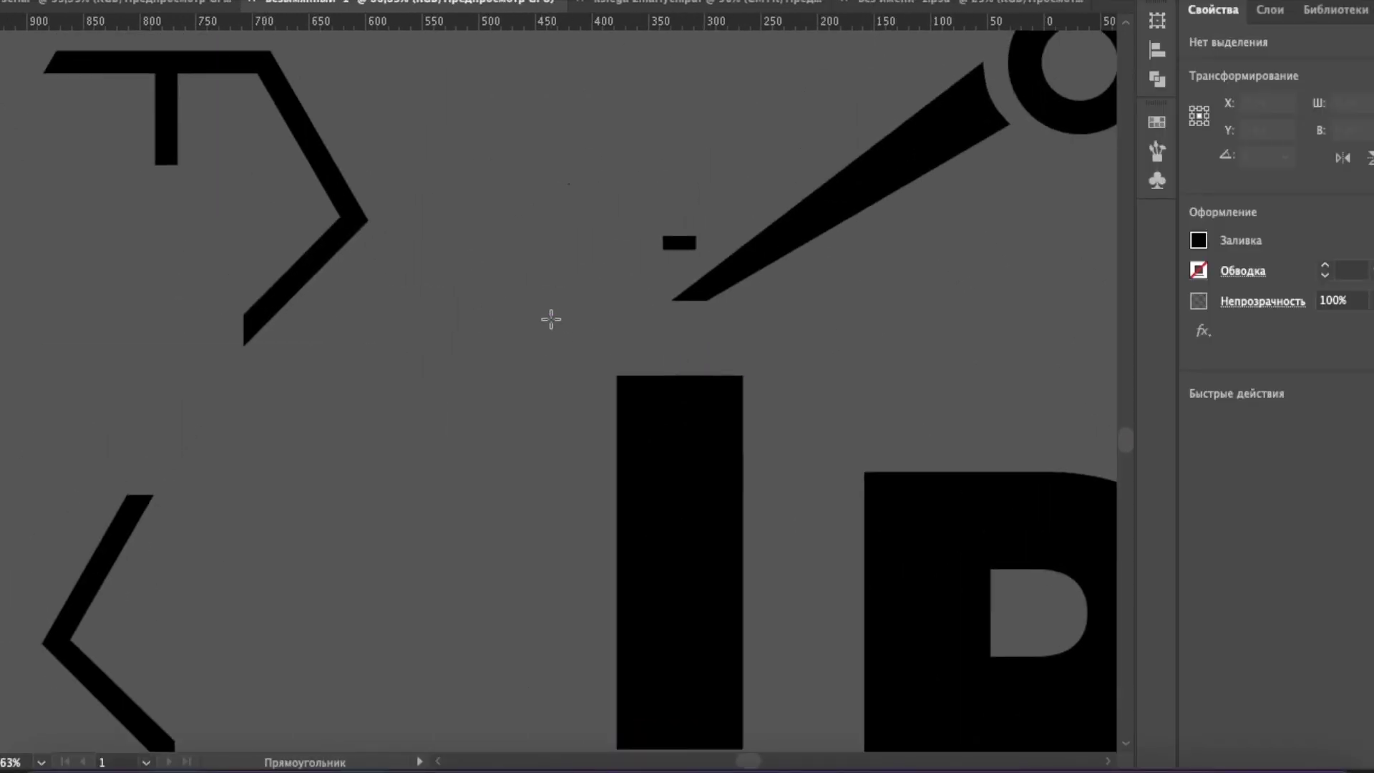
click(143, 181)
mouse_move(567, 319)
mouse_down()
mouse_move(651, 429)
mouse_move(619, 408)
mouse_up()
key(shift+x)
key(a)
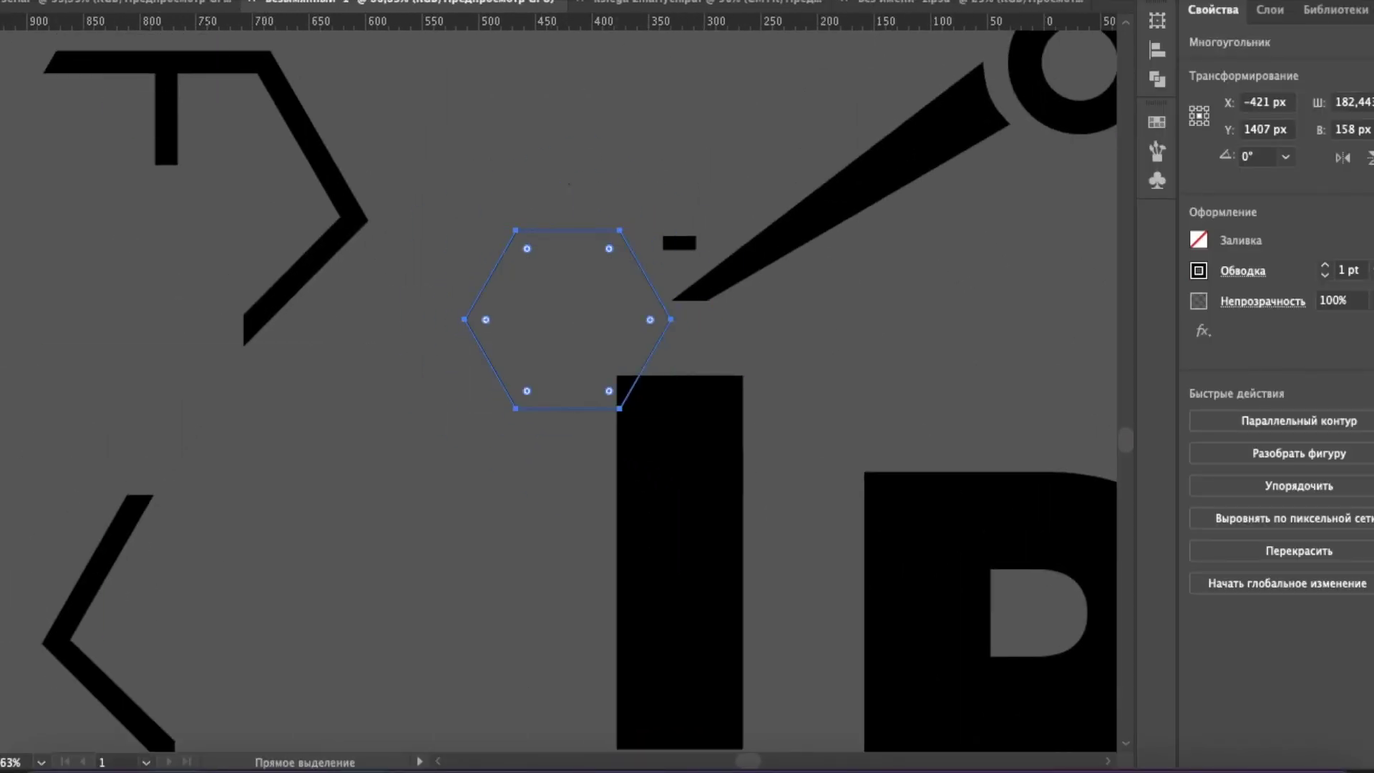
click(344, 408)
Center the hexagon over the top of the letter I and widen it around the letter as a new claw.
drag(577, 234, 690, 323)
drag(783, 499, 834, 499)
drag(736, 322, 711, 322)
click(886, 336)
scroll(886, 336, down, 5)
scroll(886, 337, up, 3)
drag(886, 337, 560, 460)
scroll(385, 431, up, 5)
click(438, 412)
Raise the hexagonal claw's side points and adjust its height around the top of the letter I.
click(366, 439)
shift+click(457, 438)
drag(457, 439, 440, 377)
key(v)
click(405, 469)
drag(386, 489, 387, 378)
click(776, 441)
scroll(776, 441, down, 5)
key(super+z)
drag(654, 457, 655, 446)
click(804, 445)
scroll(804, 445, down, 3)
scroll(816, 507, up, 5)
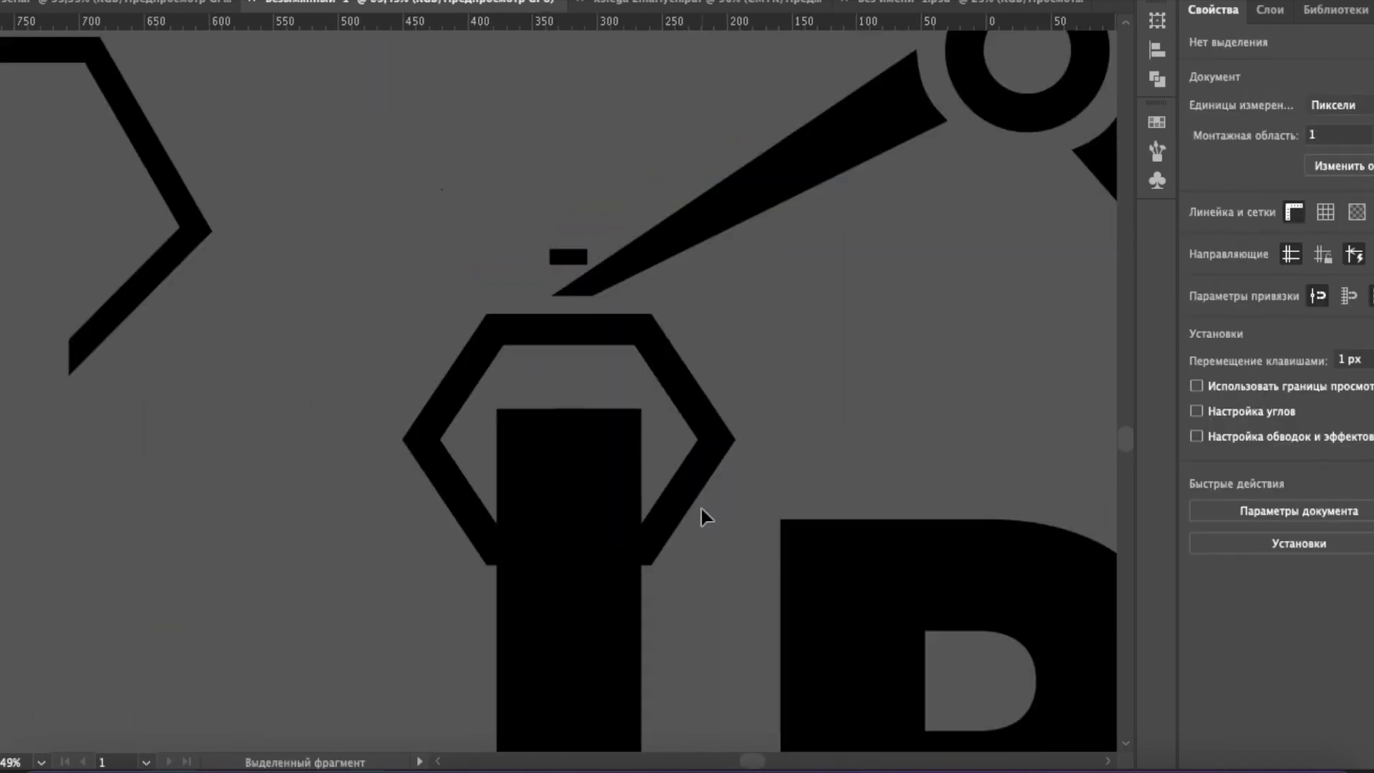
Enlarge the letter I to about 129 by 383 px as a cutting shape over the hexagonal claw.
click(573, 552)
drag(569, 408, 570, 376)
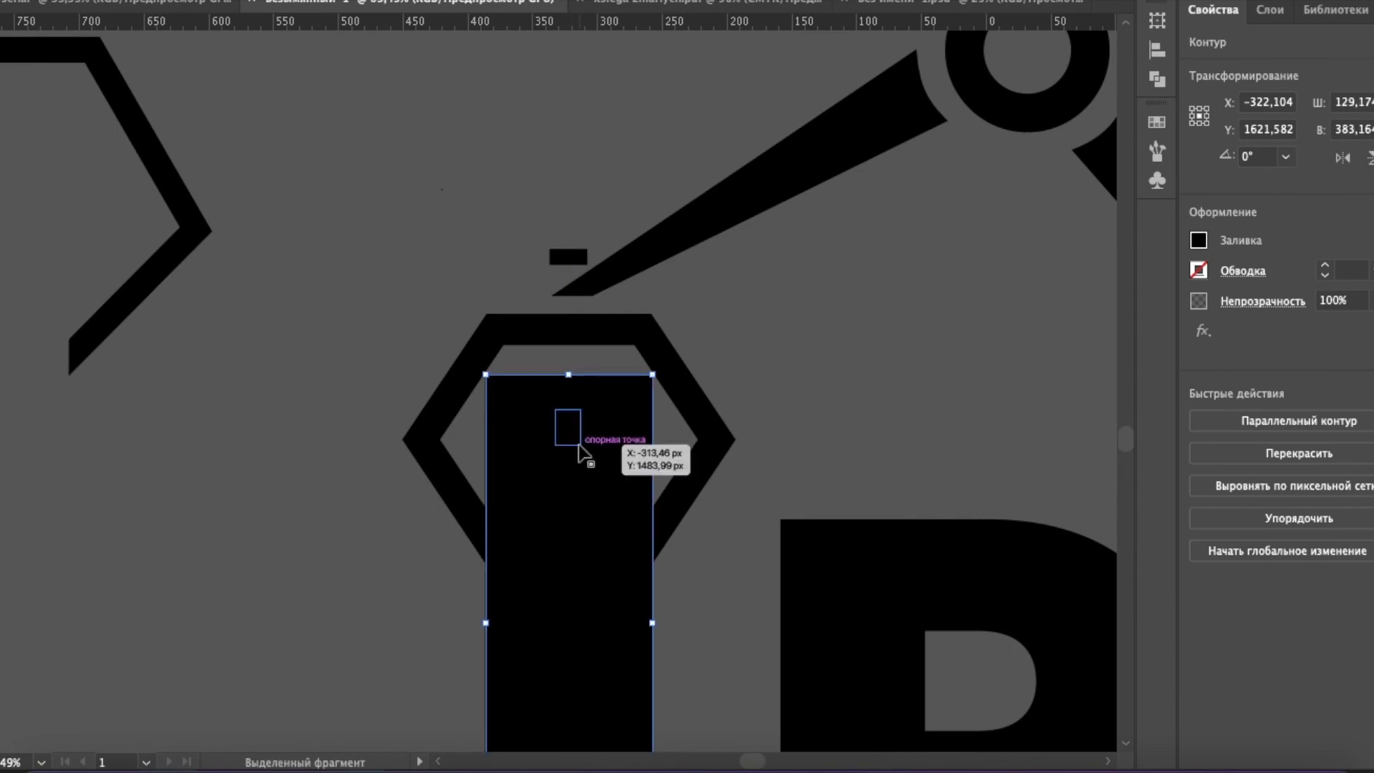
drag(580, 448, 529, 435)
key(shift+m)
key(v)
click(217, 359)
click(679, 394)
Cut away the part of the hexagonal claw overlapped by the enlarged letter I with Shape Builder.
click(178, 160)
shift+click(570, 451)
key(shift+m)
drag(544, 465, 559, 616)
key(v)
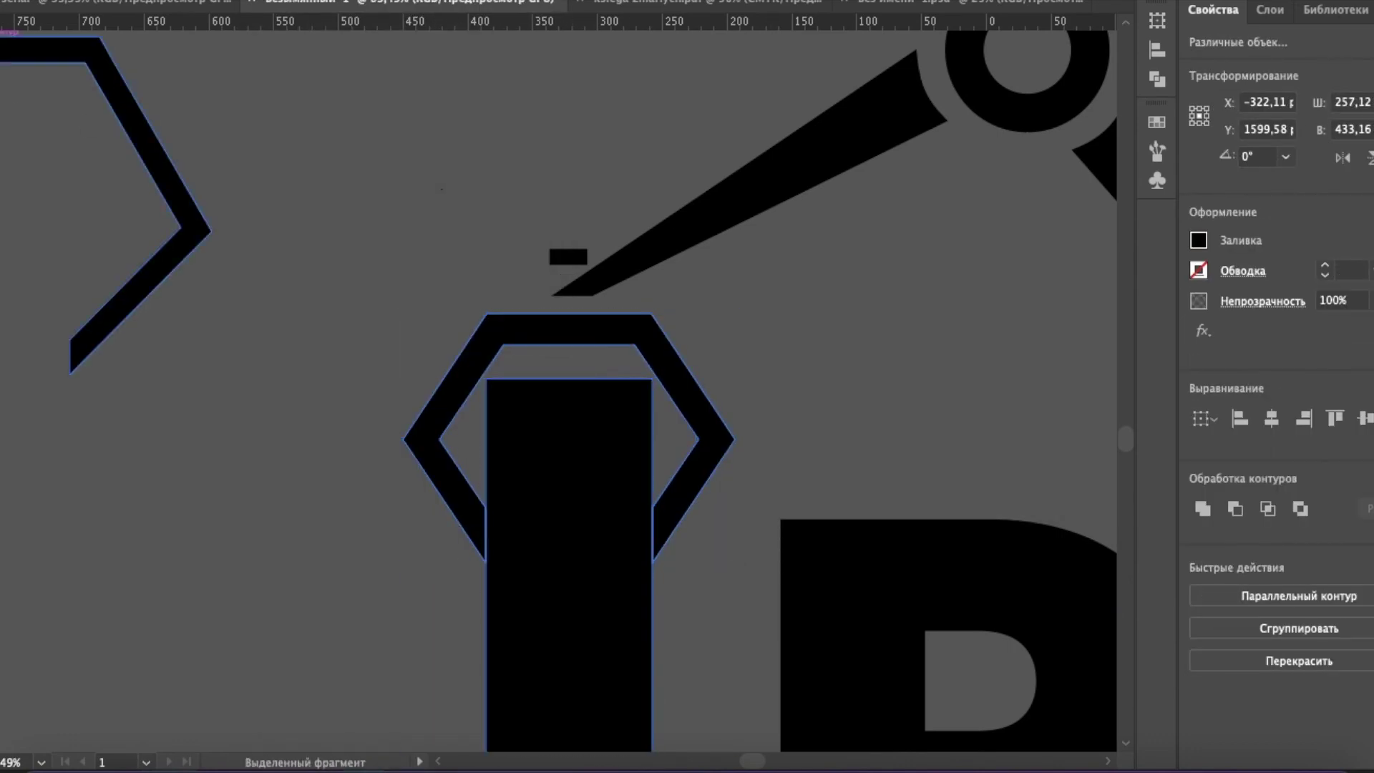
Shrink the letter I inside the claw to leave a gap on both sides.
click(813, 416)
click(614, 434)
drag(654, 378, 644, 399)
scroll(875, 415, down, 3)
scroll(429, 252, up, 2)
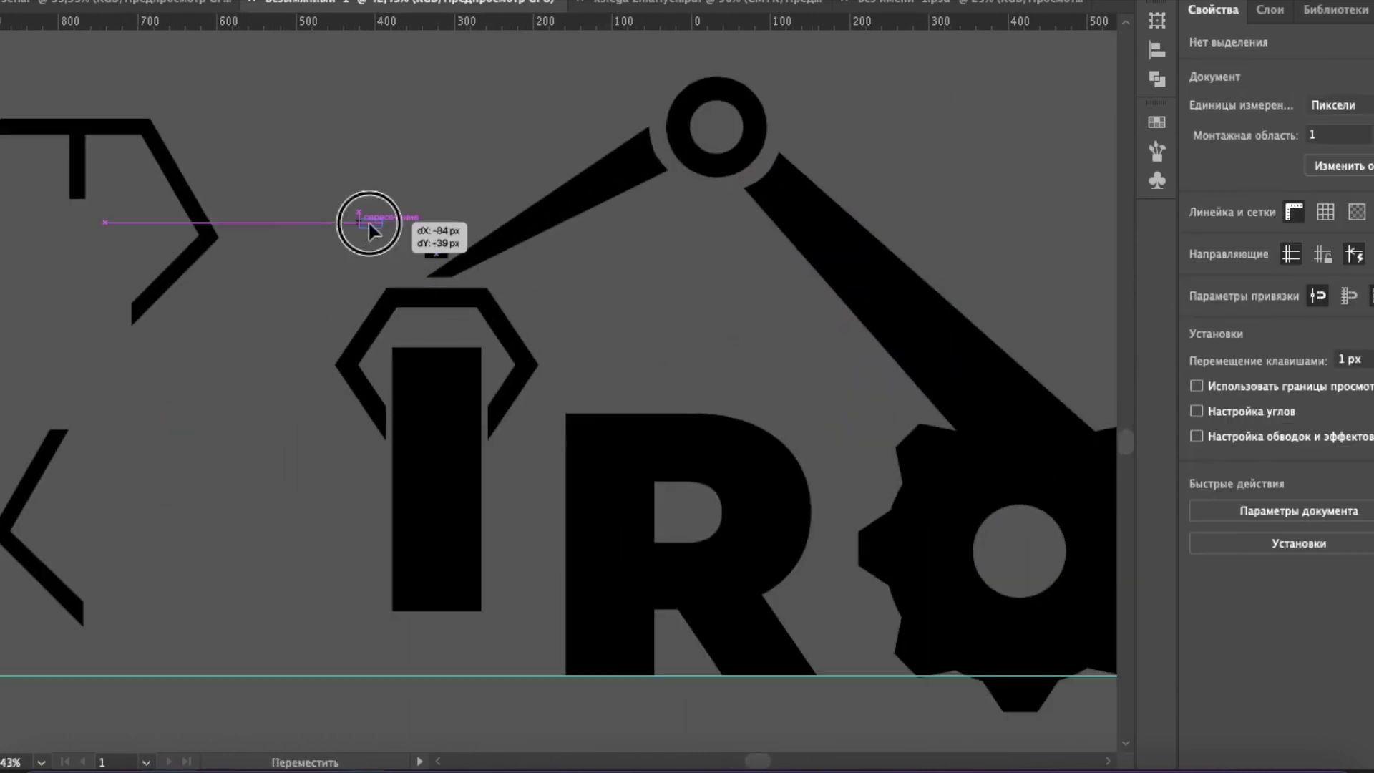
Place a short vertical bar centrally beneath the claw's top edge, leaving a small gap above the letter I.
scroll(429, 169, up, 2)
key(m)
drag(471, 95, 493, 129)
drag(514, 112, 632, 122)
key(super+z)
drag(631, 125, 952, 116)
drag(962, 88, 895, 239)
drag(875, 156, 520, 255)
scroll(258, 478, down, 4)
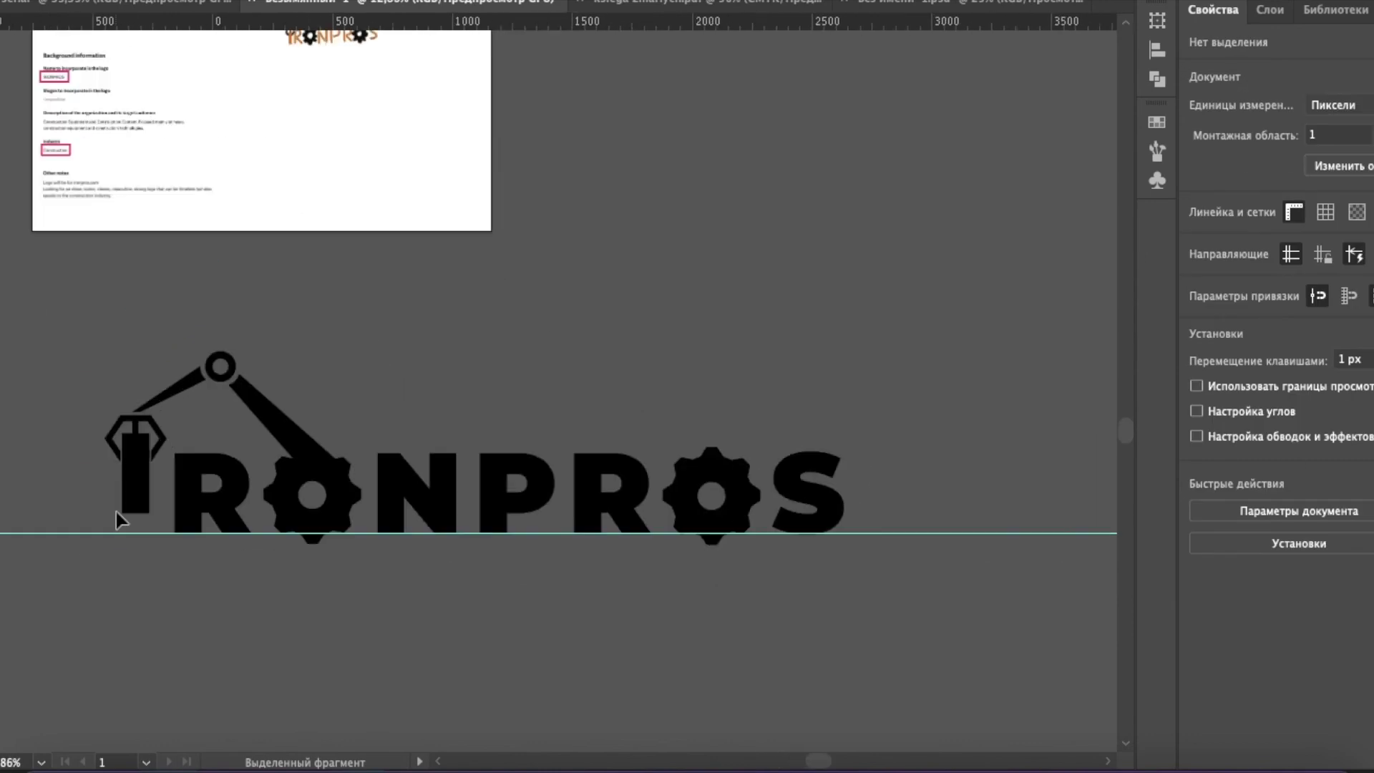
scroll(184, 365, up, 5)
drag(452, 462, 451, 264)
click(826, 224)
scroll(751, 252, down, 6)
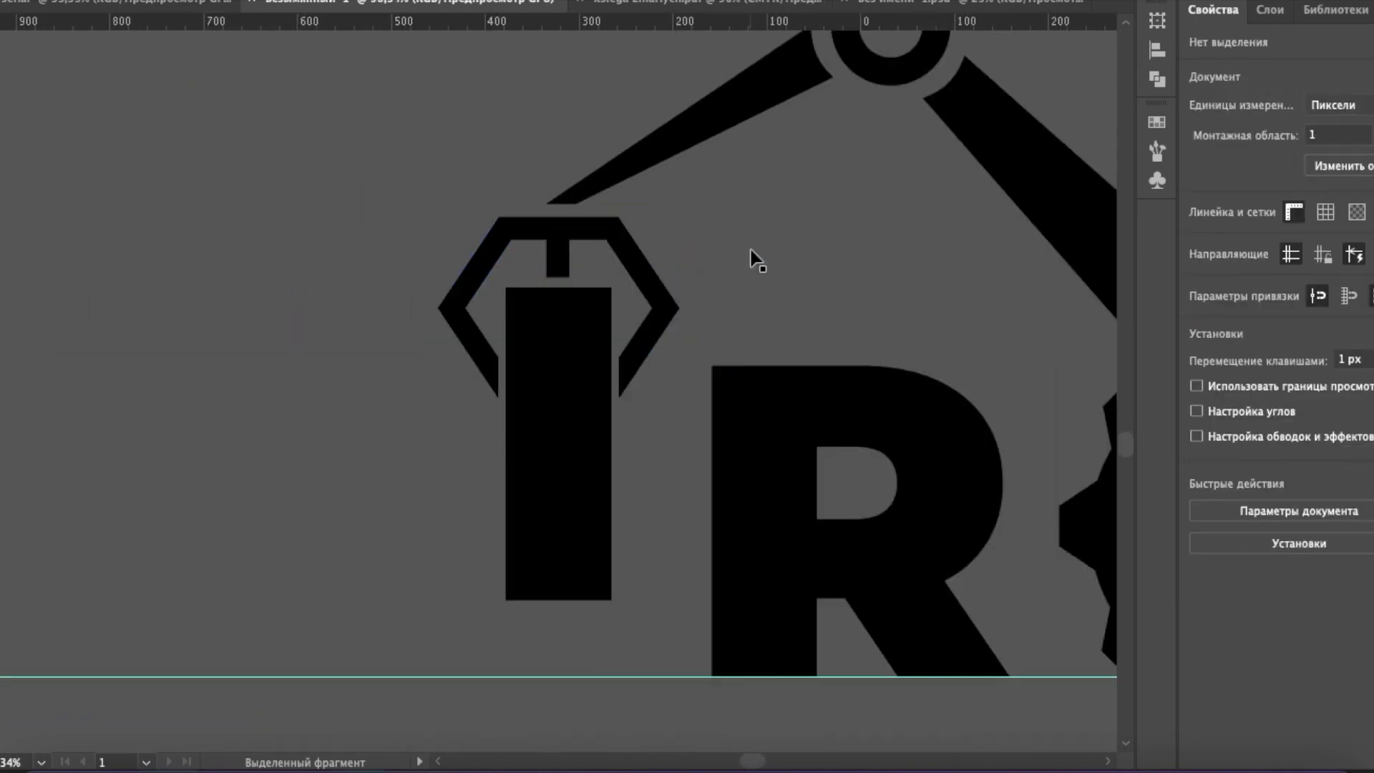
Fill the claw, the robotic arm and both gears with orange #F97310.
drag(547, 425, 997, 517)
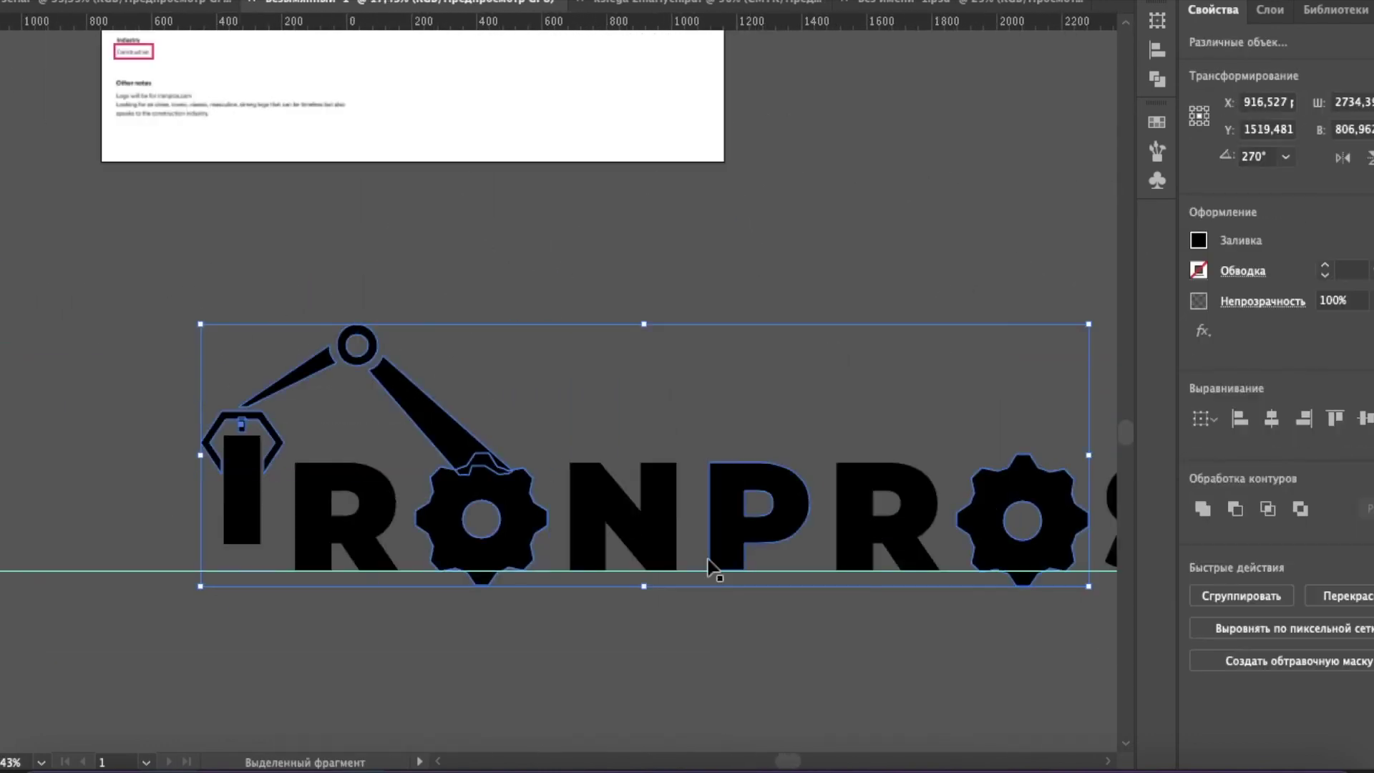
double_click(1198, 240)
click(744, 275)
key(Return)
click(762, 290)
scroll(761, 291, down, 3)
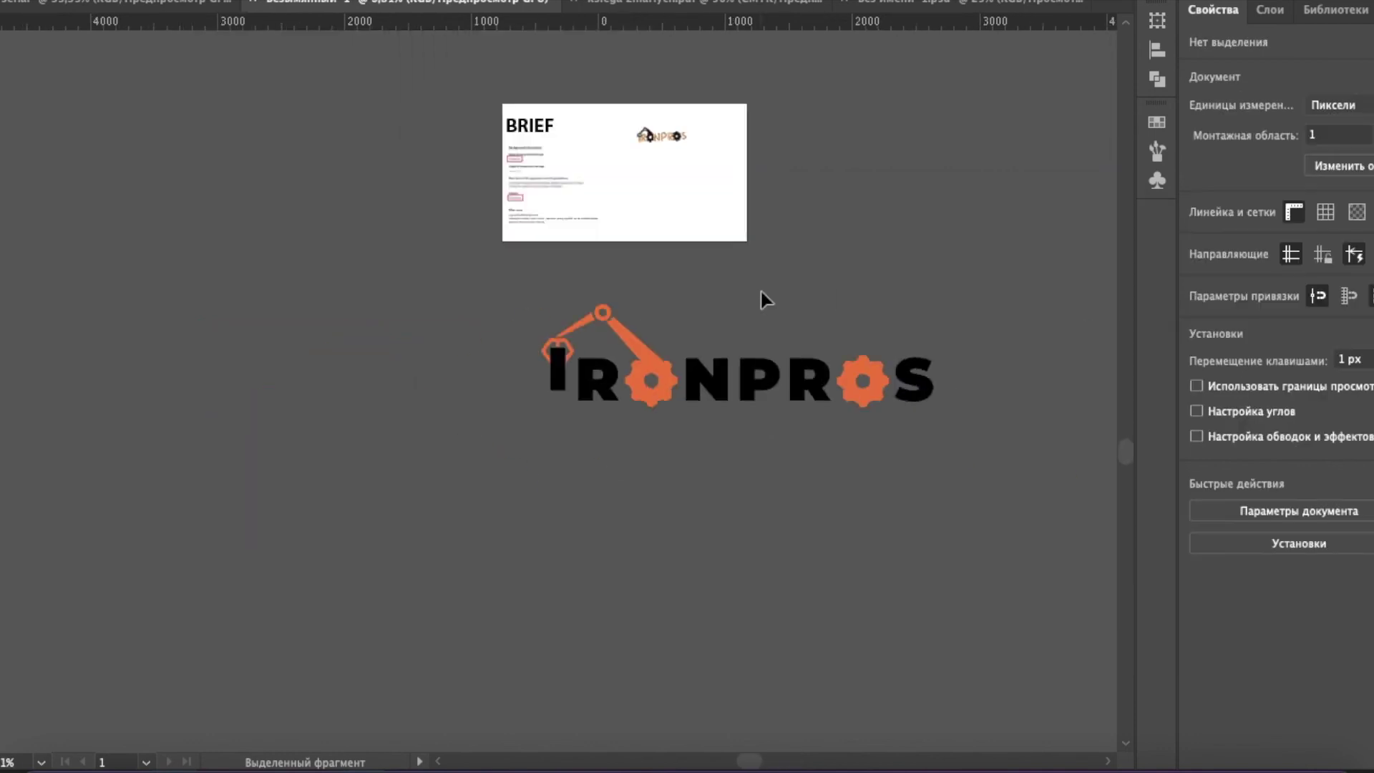
Merge the upper arm's overlap into the first O gear with Shape Builder so the tooth cuts into the arm.
scroll(454, 475, up, 8)
click(453, 476)
key(shift+m)
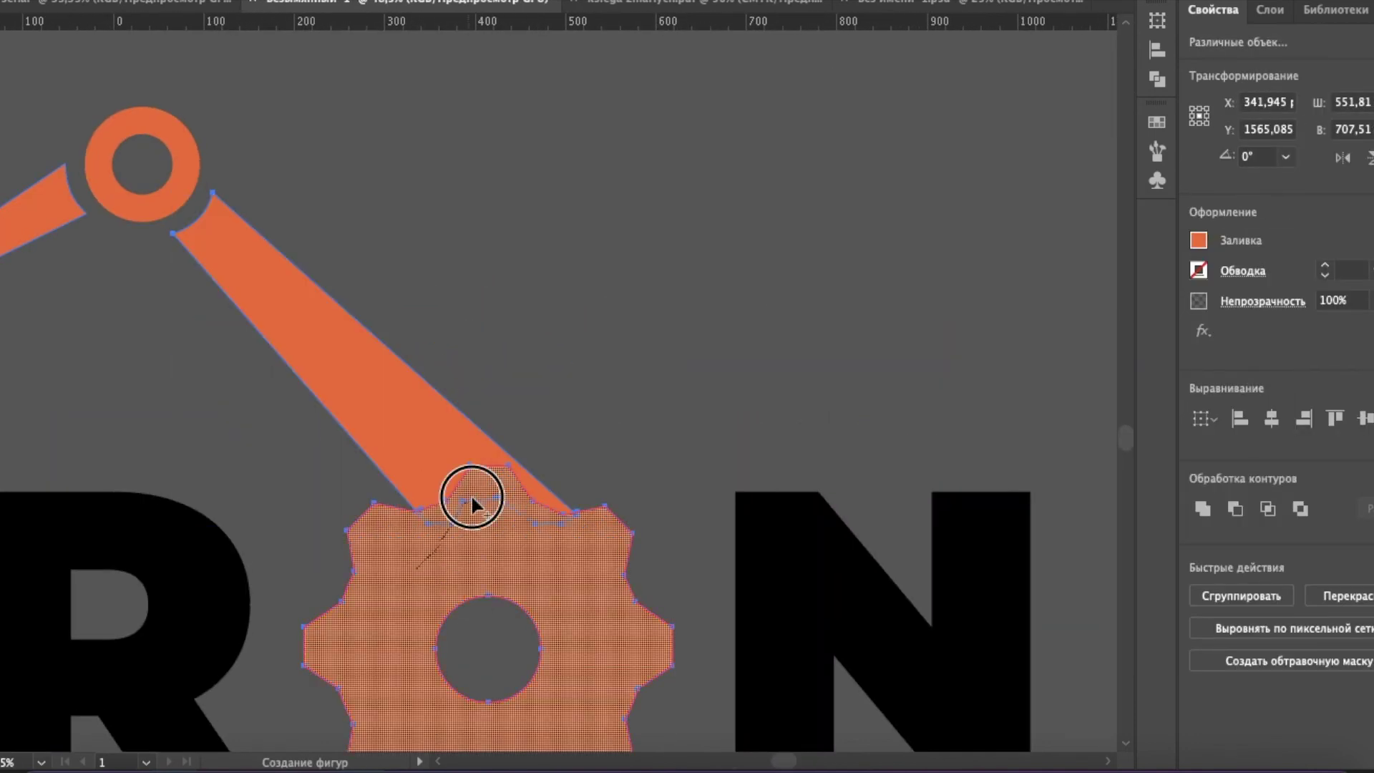
click(487, 478)
key(v)
Apply a linear gradient to the upper arm and sample the logo's orange for both color stops.
key(g)
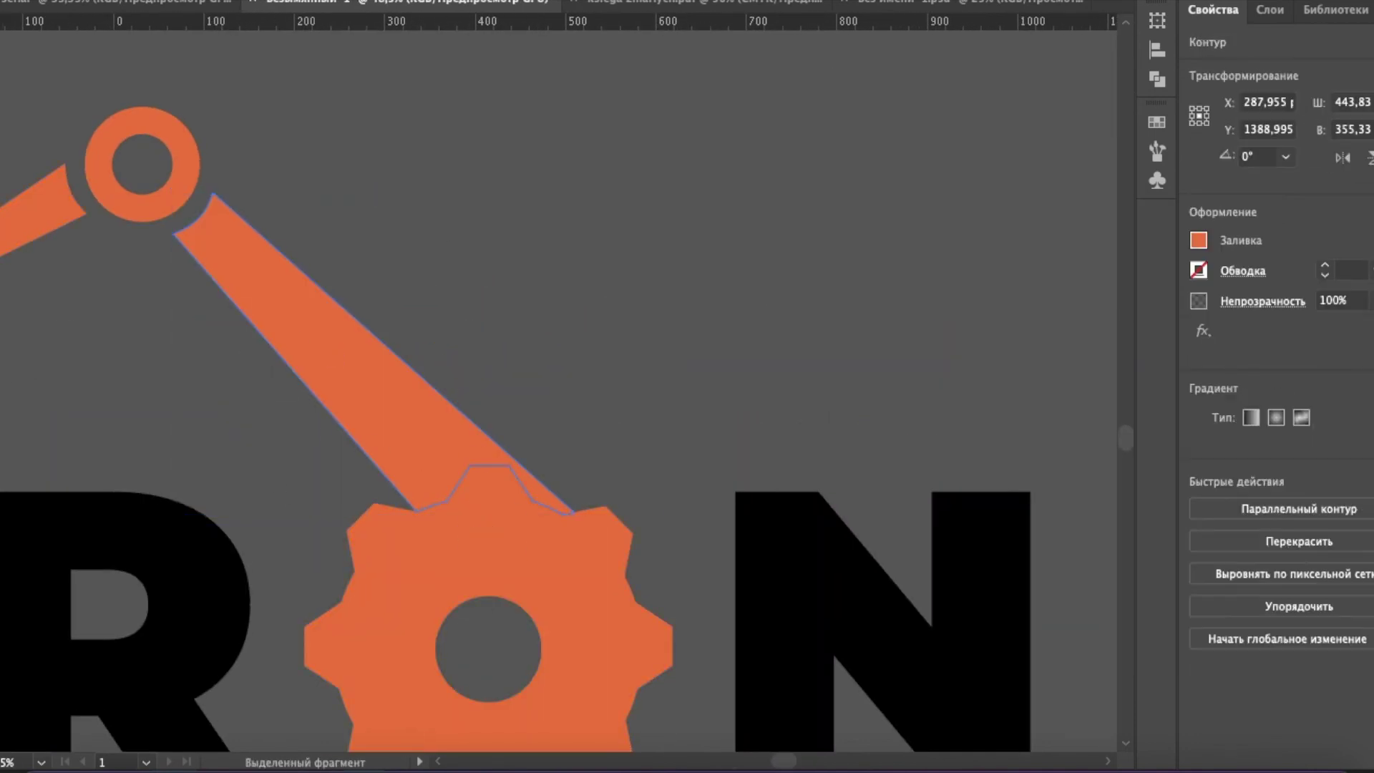
click(358, 358)
double_click(575, 354)
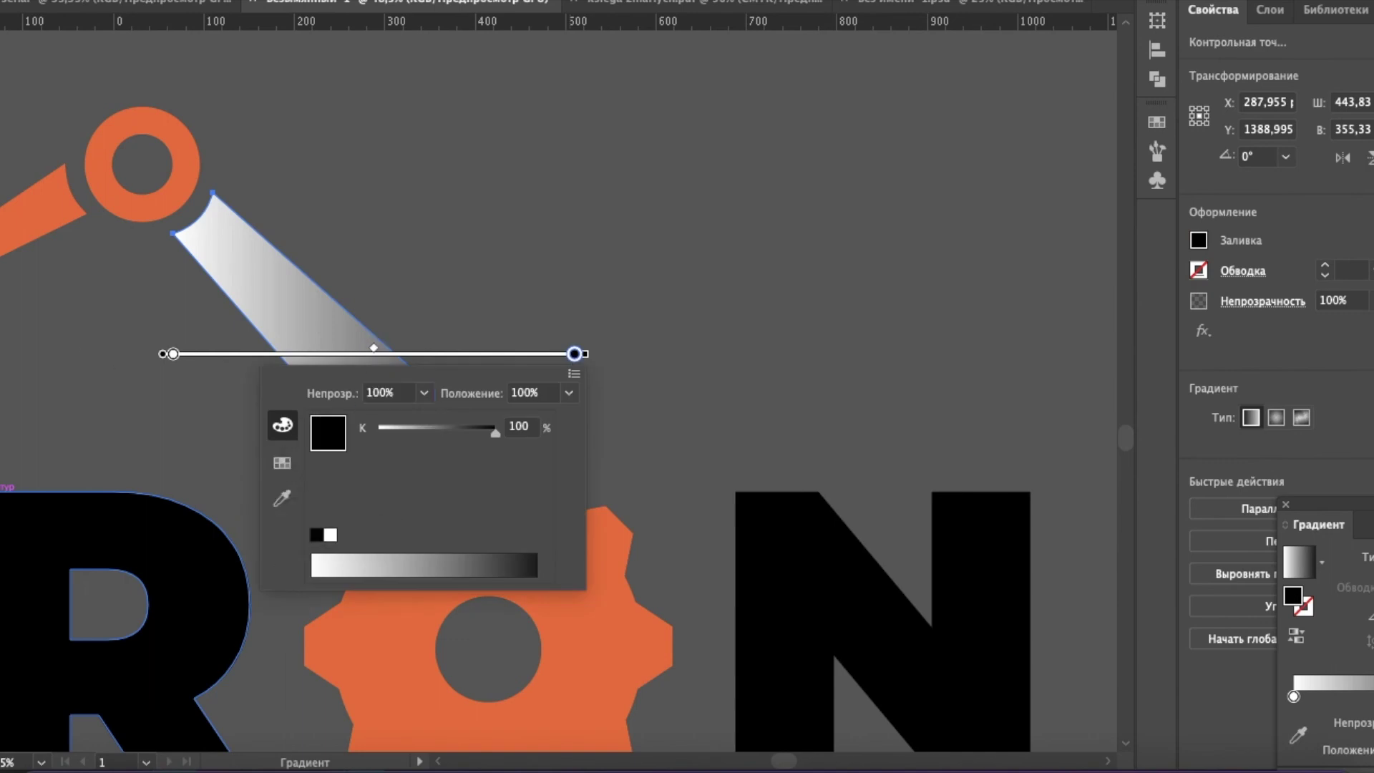
key(Escape)
double_click(575, 353)
click(282, 498)
click(408, 569)
double_click(173, 354)
click(0, 499)
click(442, 573)
key(Escape)
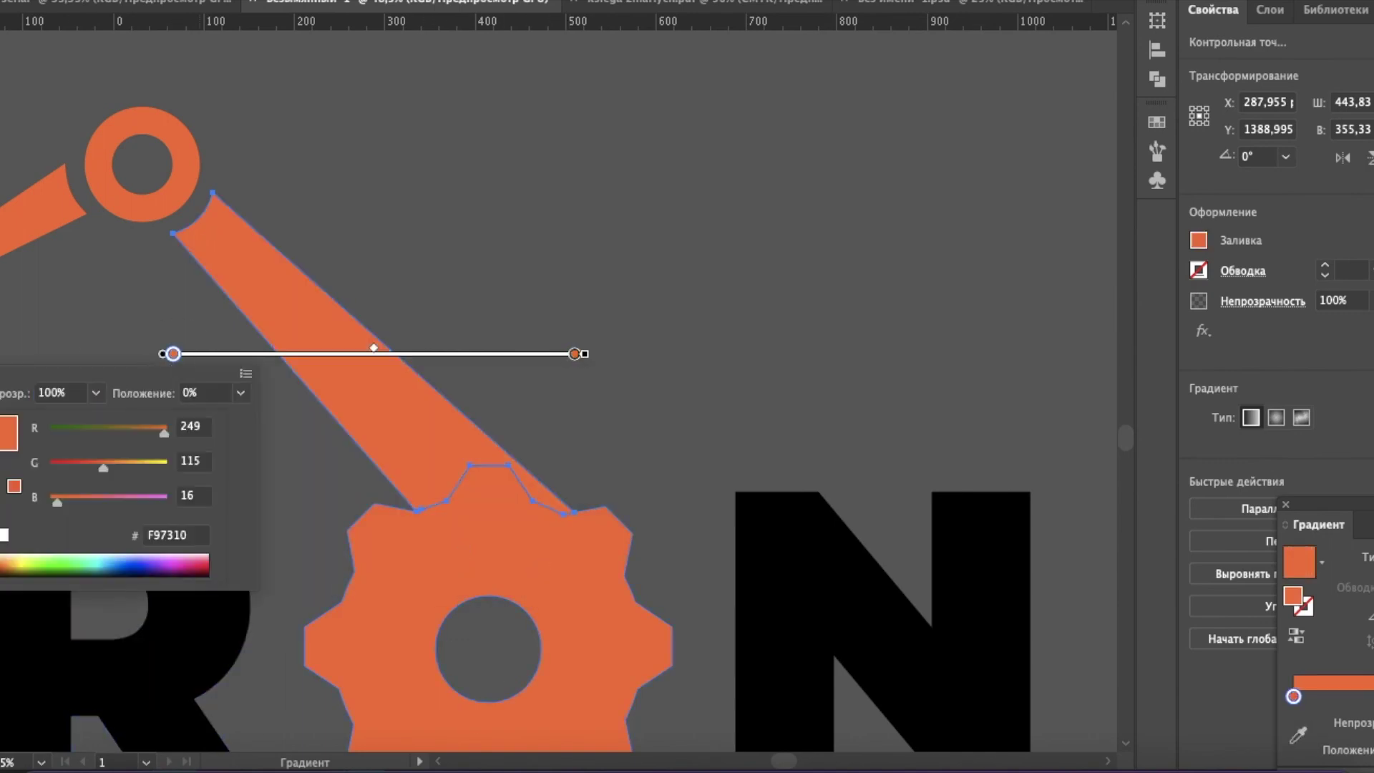
Shift the upper arm gradient's start stop to a lighter yellow-orange and its end stop to a redder orange.
mouse_move(103, 466)
mouse_down()
mouse_move(138, 462)
mouse_move(128, 462)
mouse_up()
key(Escape)
double_click(575, 353)
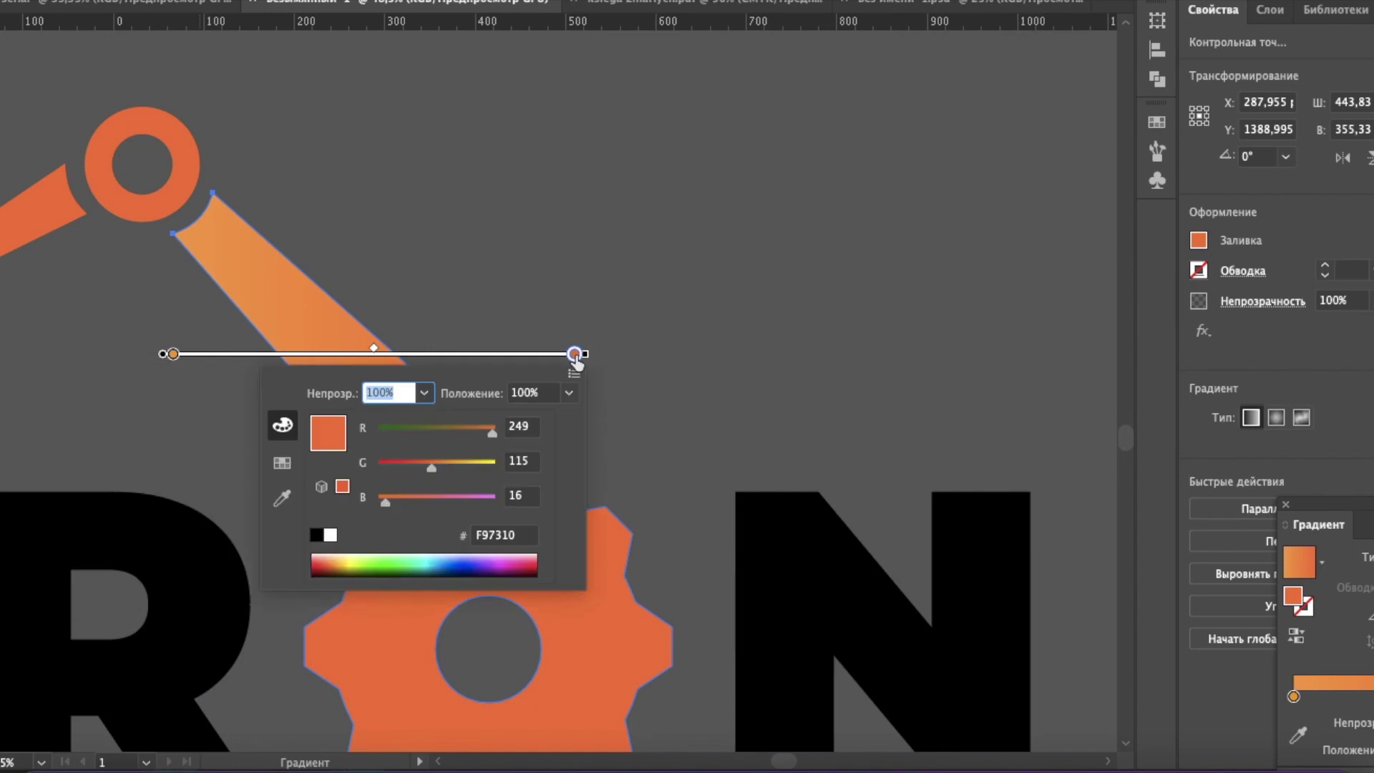
key(Escape)
scroll(646, 385, down, 2)
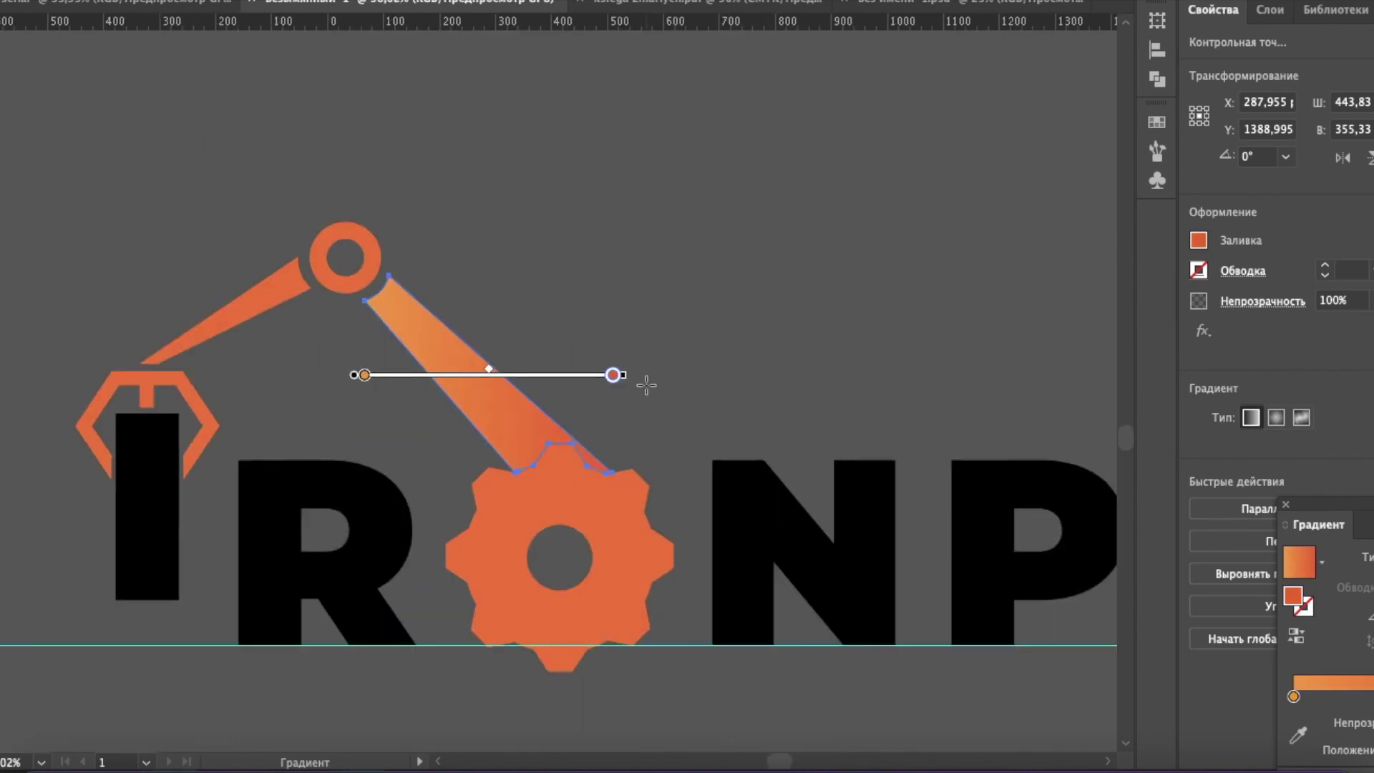
Make the upper arm gradient's end stop redder and move the gradient midpoint closer to its start stop.
double_click(597, 482)
drag(434, 598, 427, 599)
drag(518, 417, 475, 390)
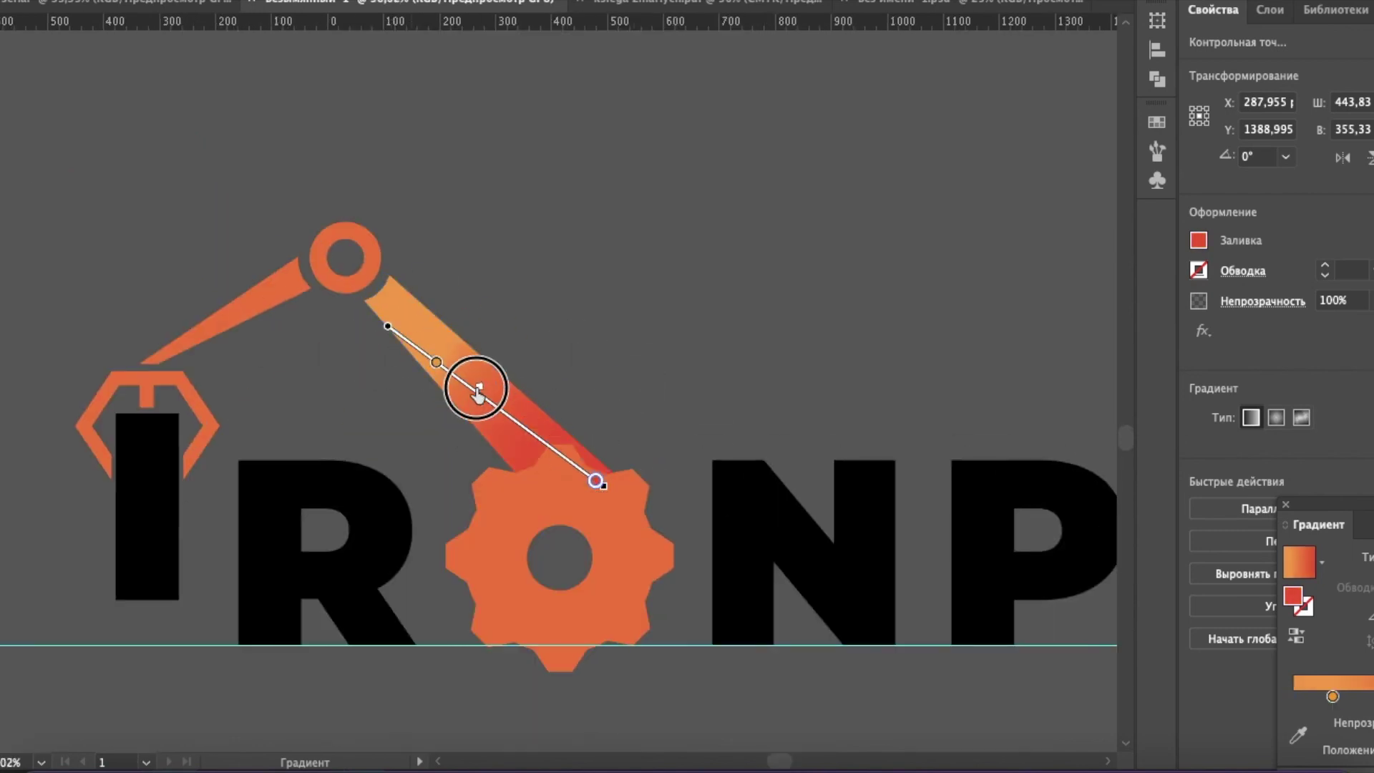
Replace the upper arm's gradient with a solid light orange fill.
key(v)
scroll(431, 270, down, 5)
scroll(432, 270, up, 2)
click(443, 320)
key(i)
click(330, 294)
double_click(1294, 595)
click(1059, 277)
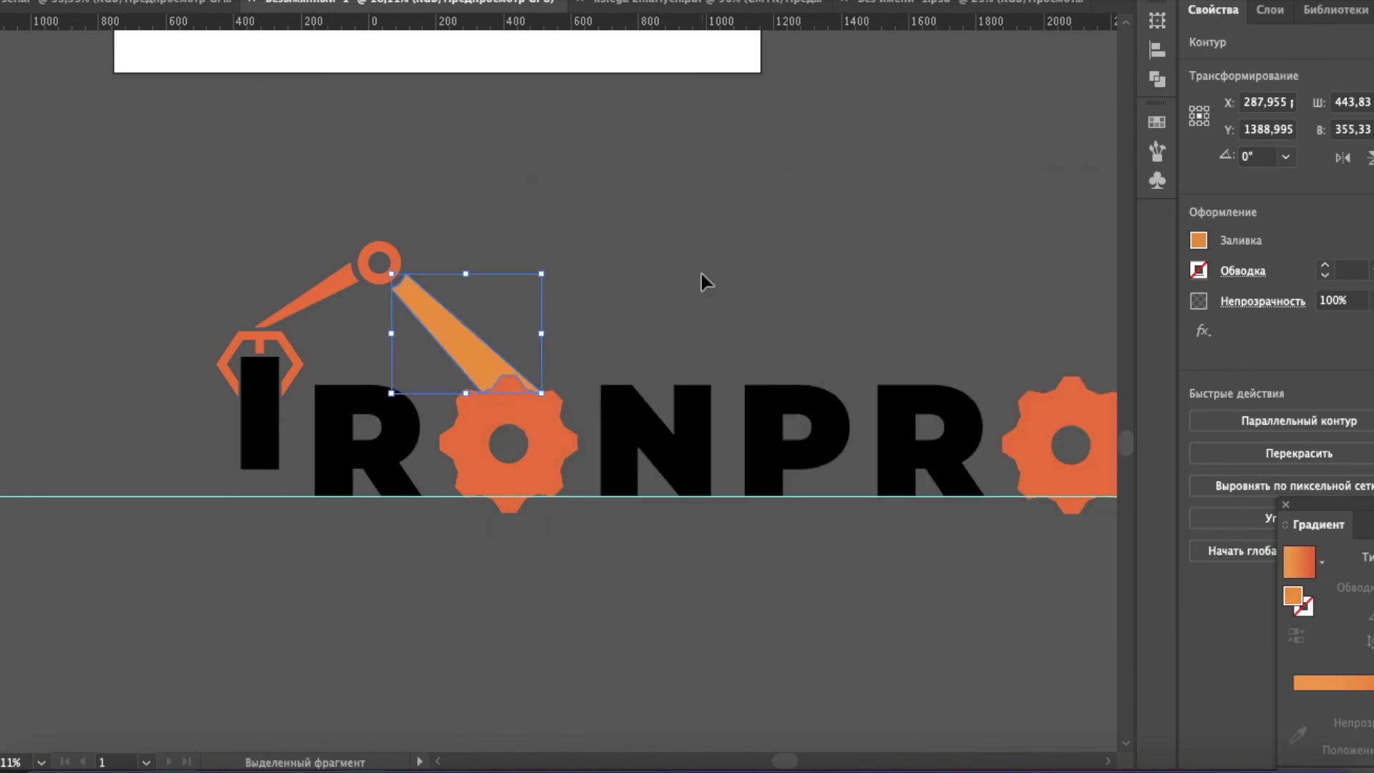
Apply the upper arm's solid light orange to the gear letters, joint ring, forearm and hexagonal claw.
click(472, 436)
shift+click(330, 292)
shift+click(393, 270)
key(i)
click(443, 319)
click(322, 392)
key(i)
click(405, 335)
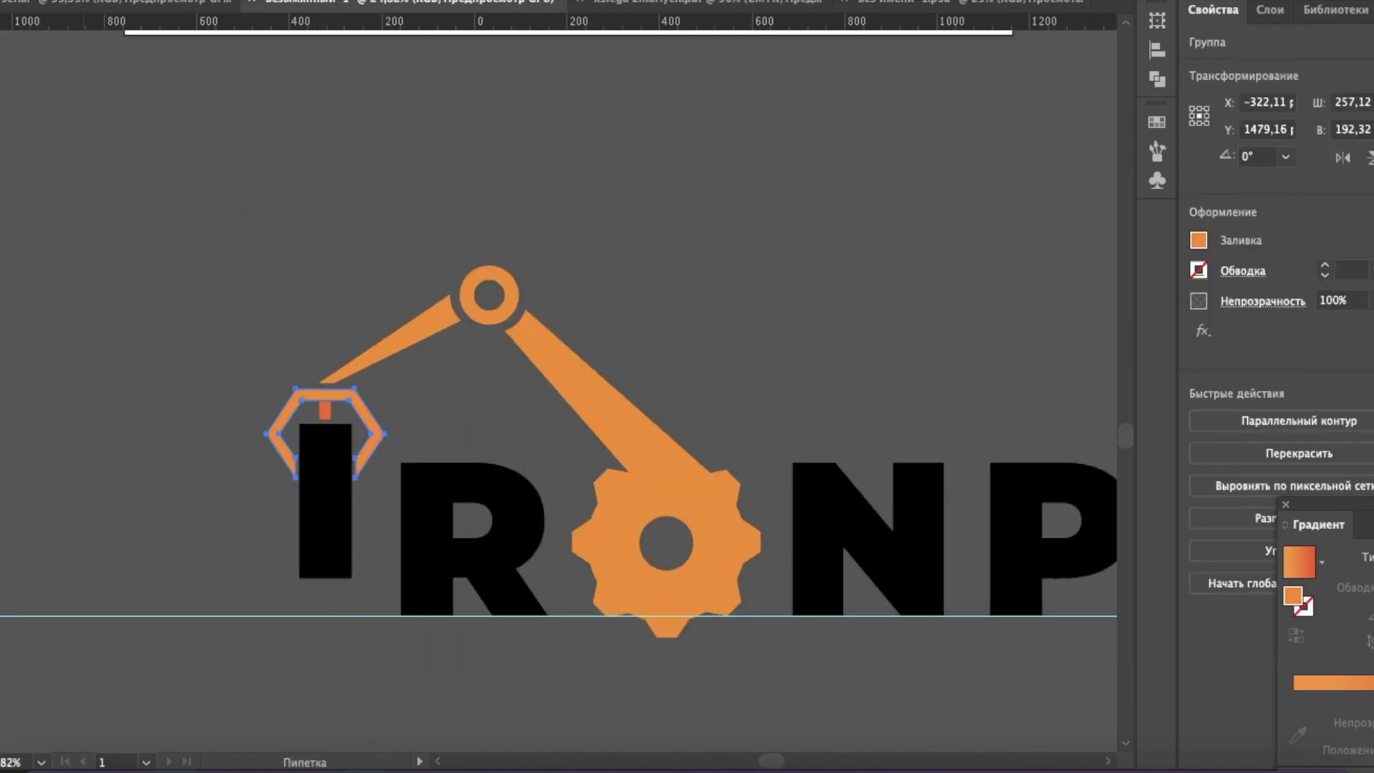
Recolor the black letters of the wordmark to a neutral dark gray.
key(v)
click(520, 343)
click(226, 283)
click(113, 326)
shift+click(578, 329)
double_click(1292, 596)
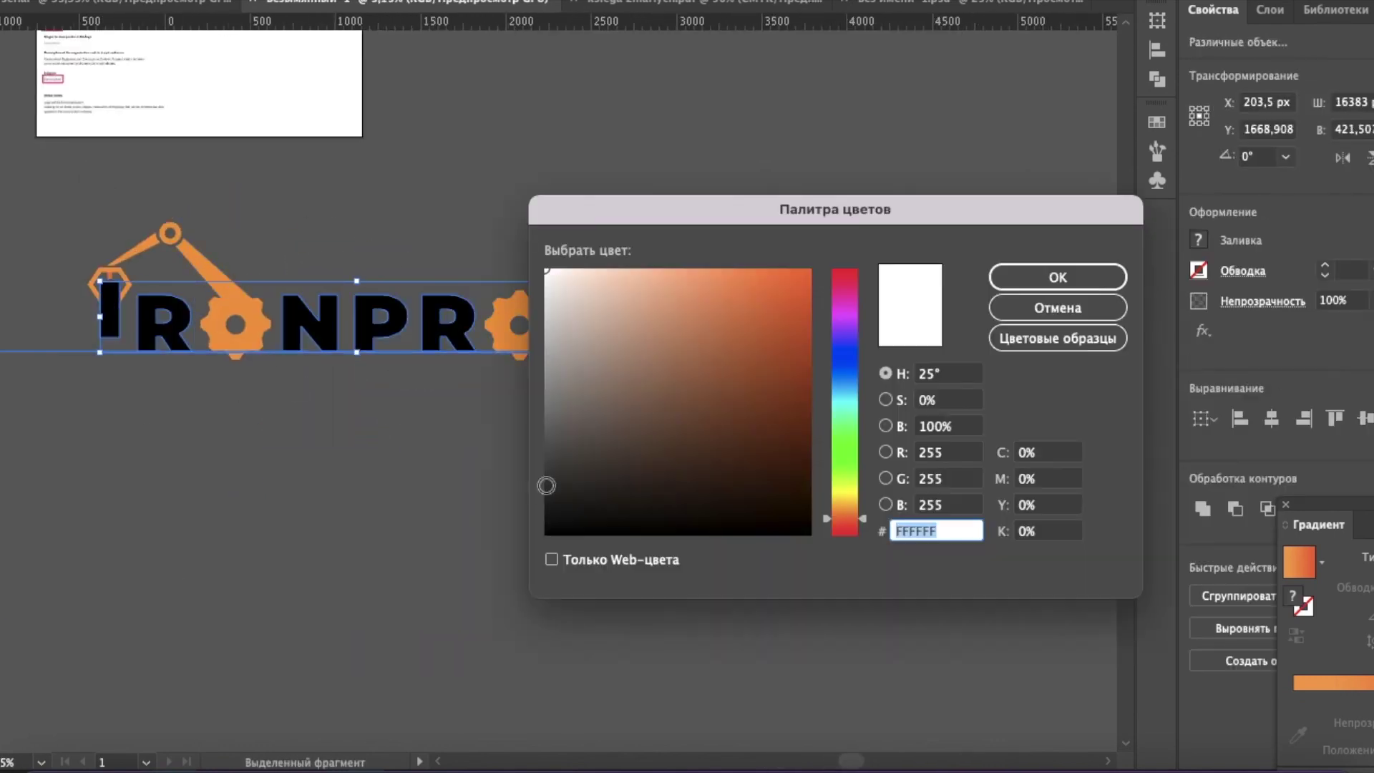
click(546, 488)
click(1058, 278)
Match the small rectangle inside the claw to the light orange of the other mechanical parts.
click(669, 450)
scroll(668, 449, down, 5)
scroll(515, 380, up, 10)
scroll(668, 449, down, 6)
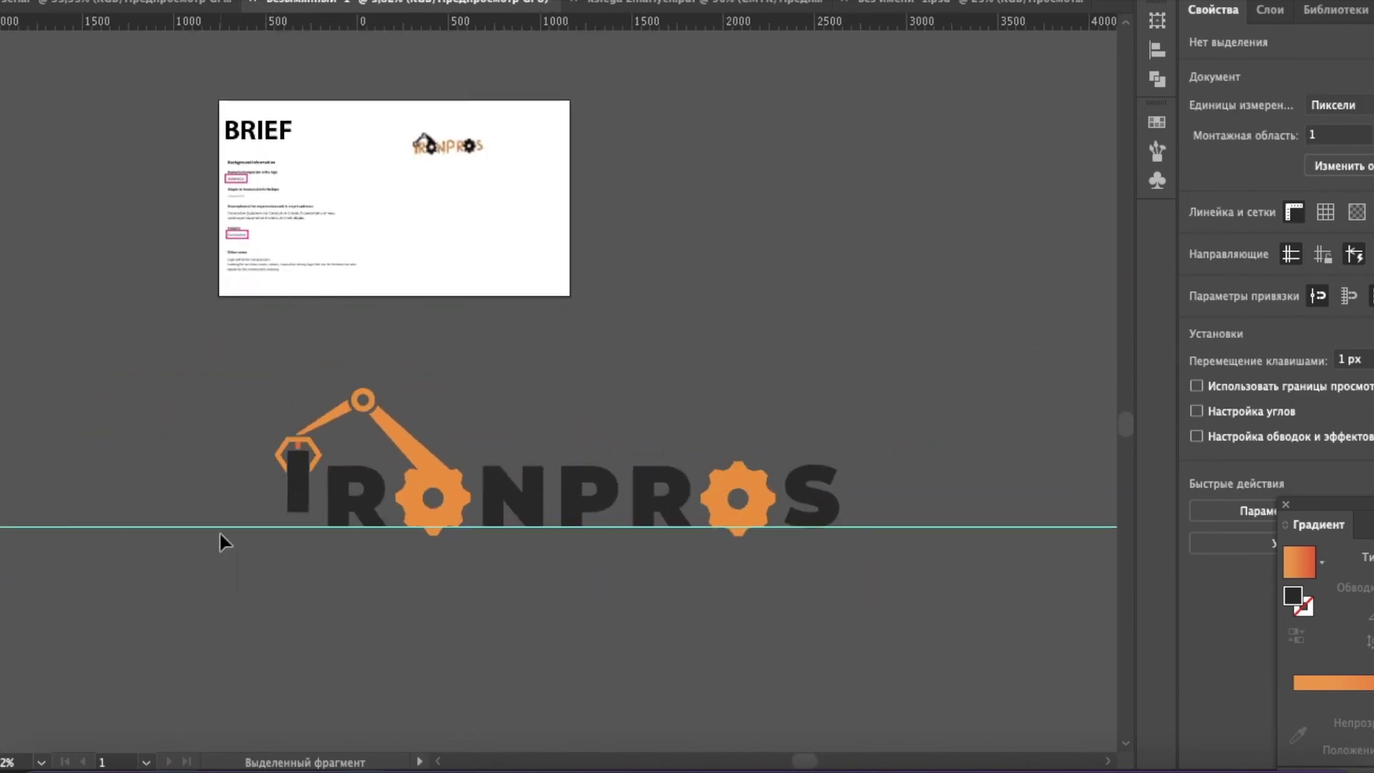
scroll(453, 509, up, 5)
scroll(351, 328, up, 10)
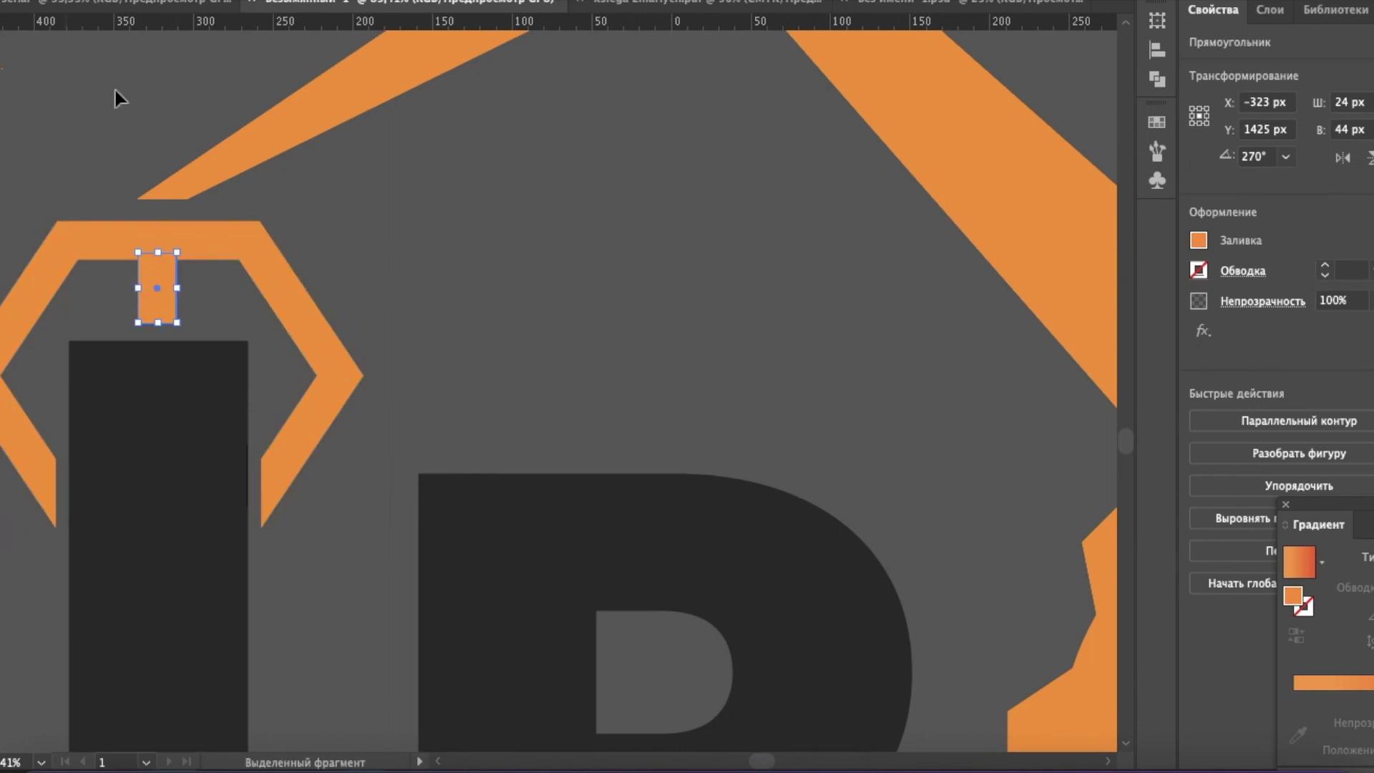
Remove the horizontal baseline guide and scale the whole logo down proportionally to about 837 px wide.
scroll(212, 408, down, 10)
drag(108, 264, 863, 581)
drag(899, 504, 507, 355)
click(97, 240)
scroll(93, 238, up, 6)
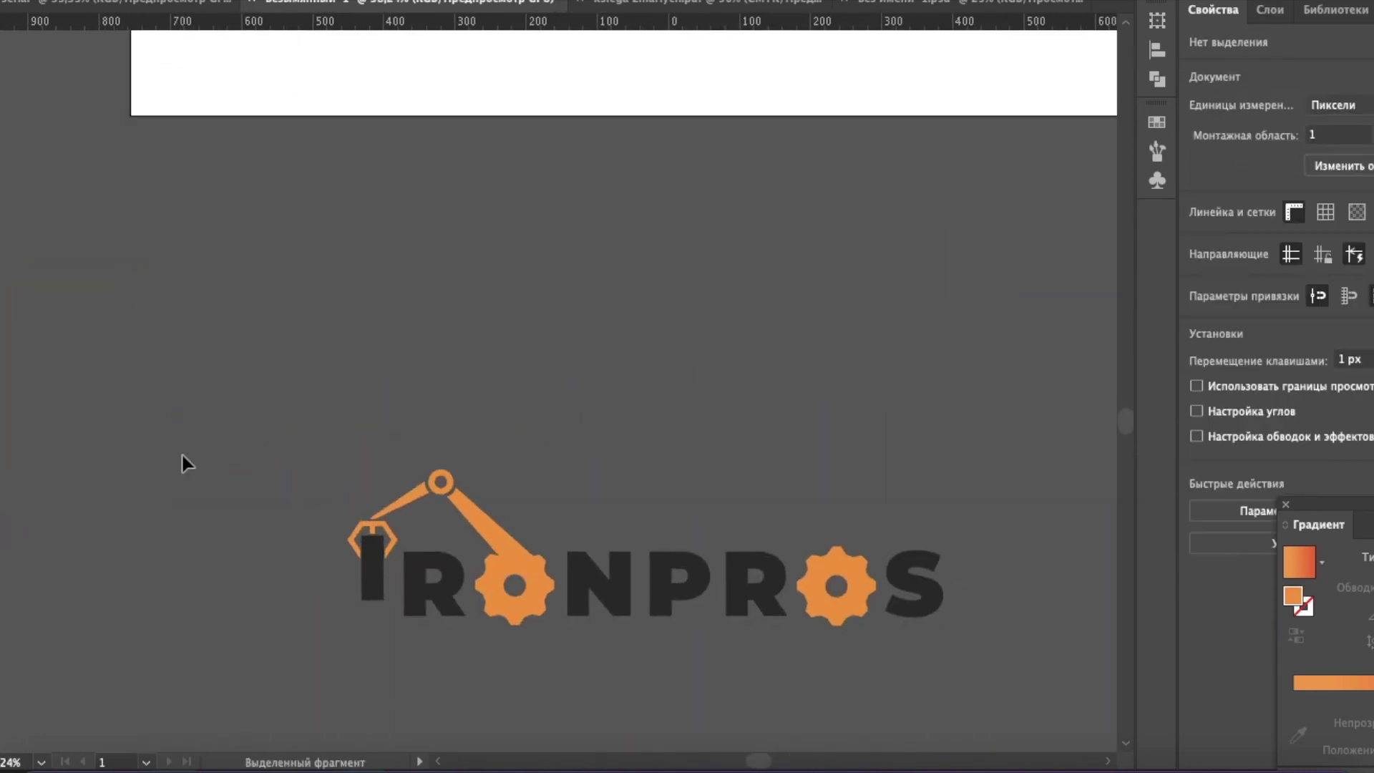
Move the logo onto the brief artboard, directly below the placed reference sketch.
scroll(401, 642, down, 6)
drag(354, 537, 698, 648)
drag(616, 616, 859, 187)
scroll(788, 189, up, 3)
Delete the linked reference sketch from the brief artboard.
click(713, 188)
scroll(802, 423, up, 6)
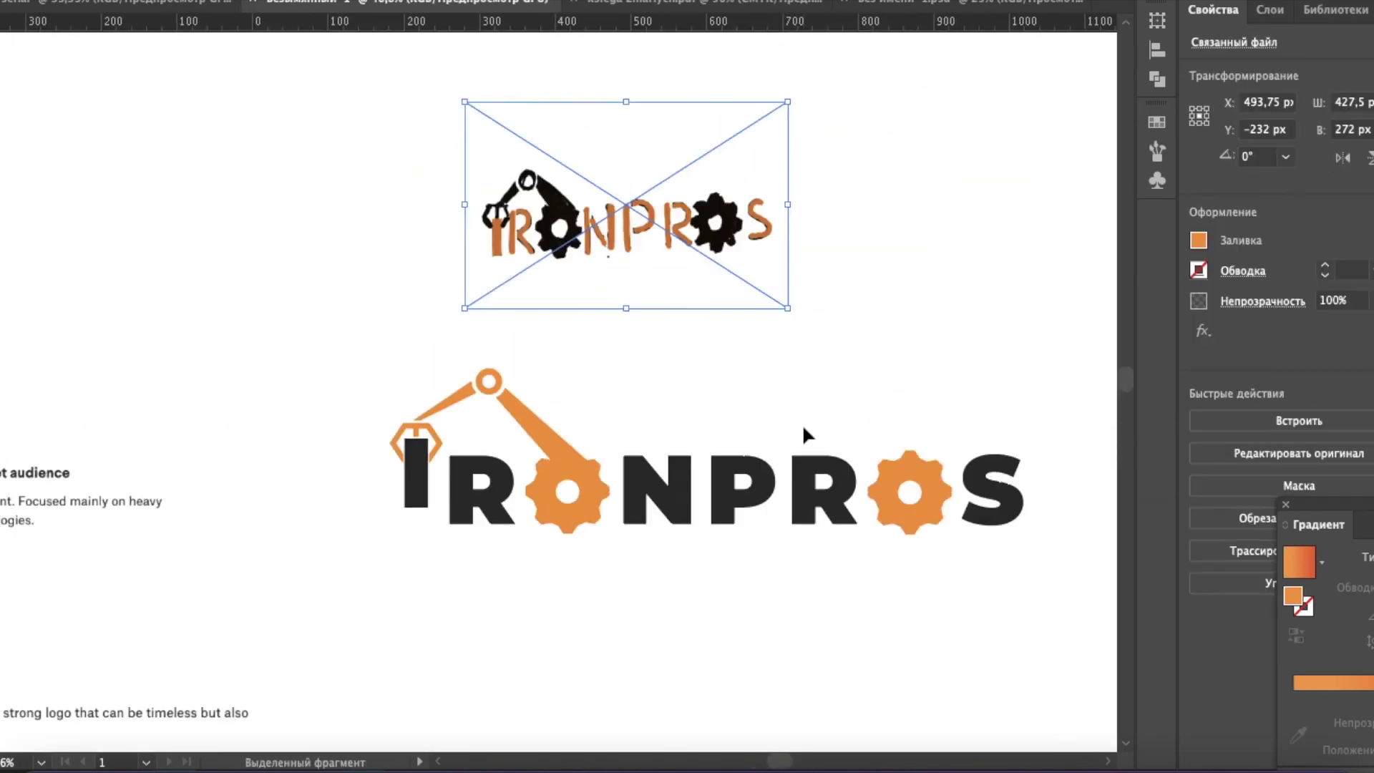
scroll(802, 423, up, 4)
key(Delete)
Reposition the logo group in the empty area of the artboard beside the brief text.
scroll(705, 397, down, 8)
mouse_move(446, 359)
mouse_down()
mouse_move(825, 420)
mouse_move(871, 444)
mouse_up()
drag(741, 454, 711, 402)
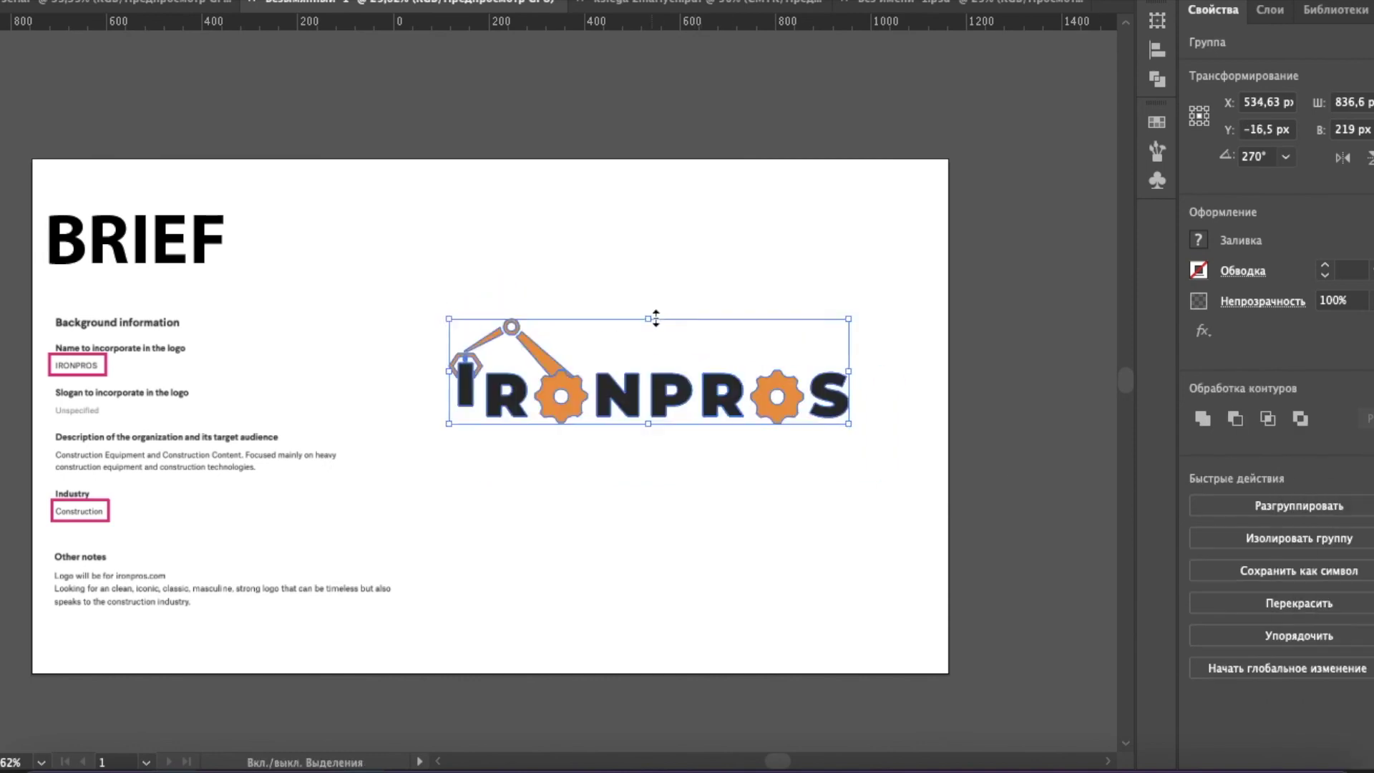
scroll(715, 408, up, 5)
click(749, 604)
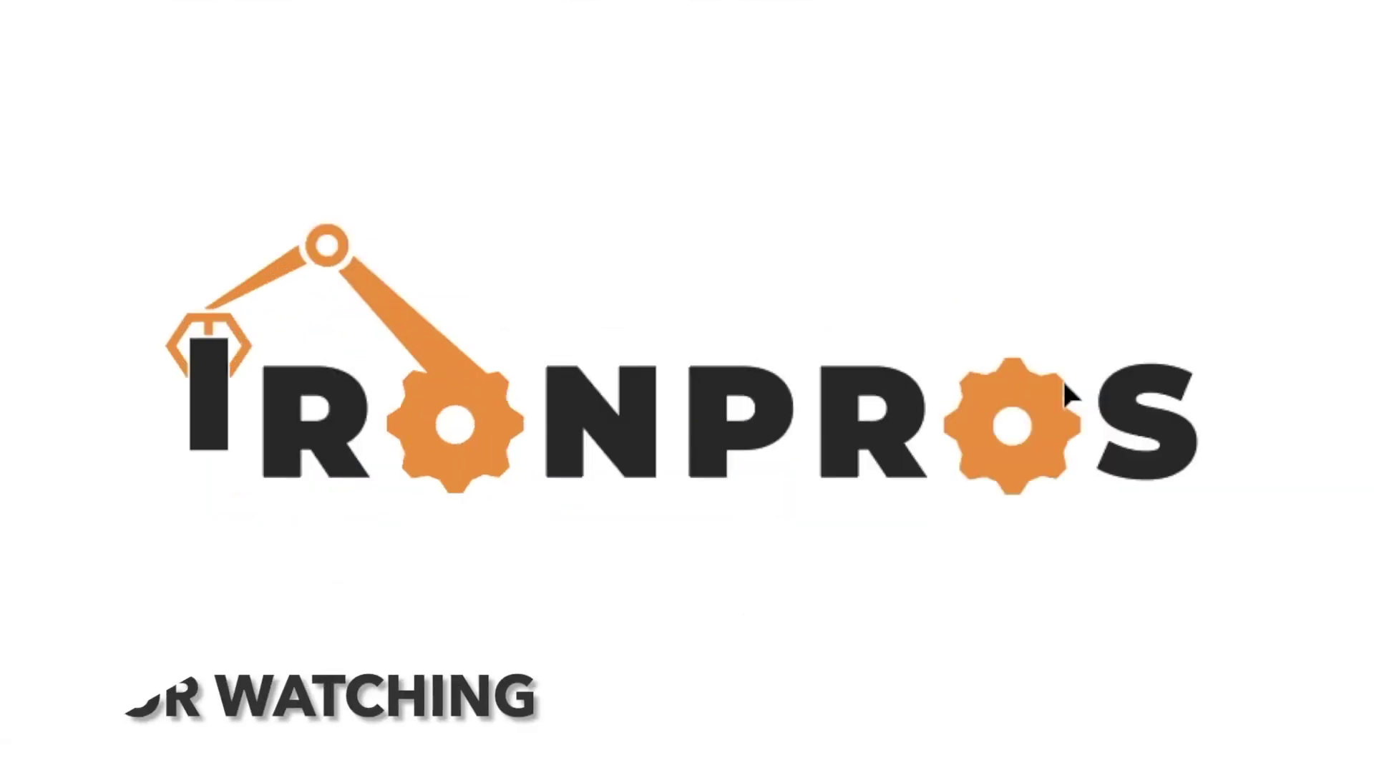